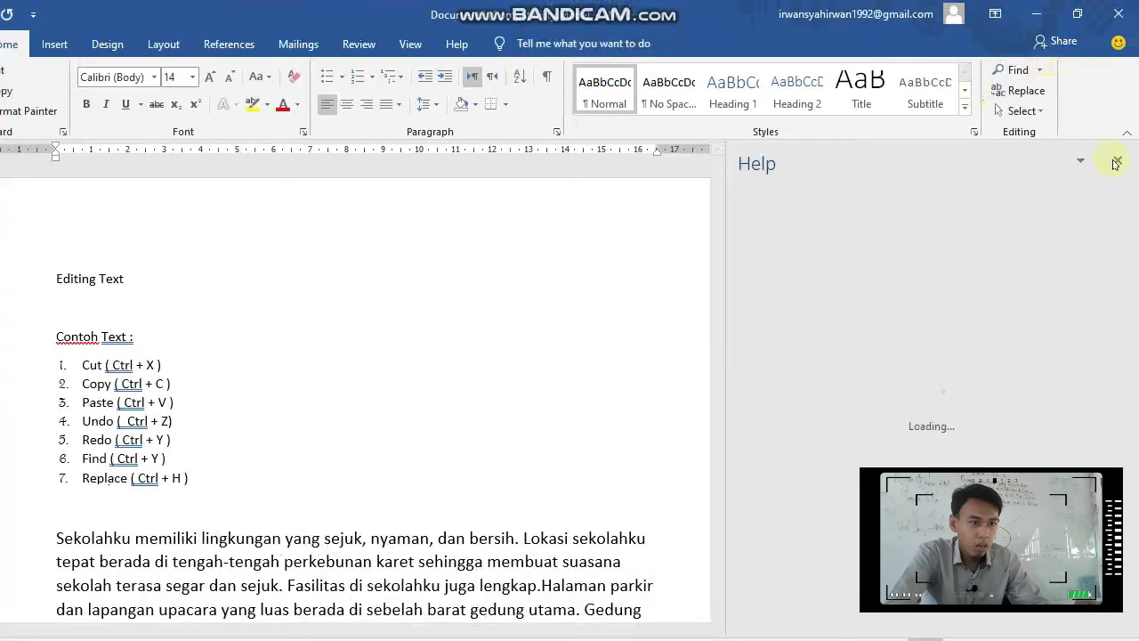
Close the Help pane and place the cursor after the "Cut" item in the numbered list
left_click(1113, 161)
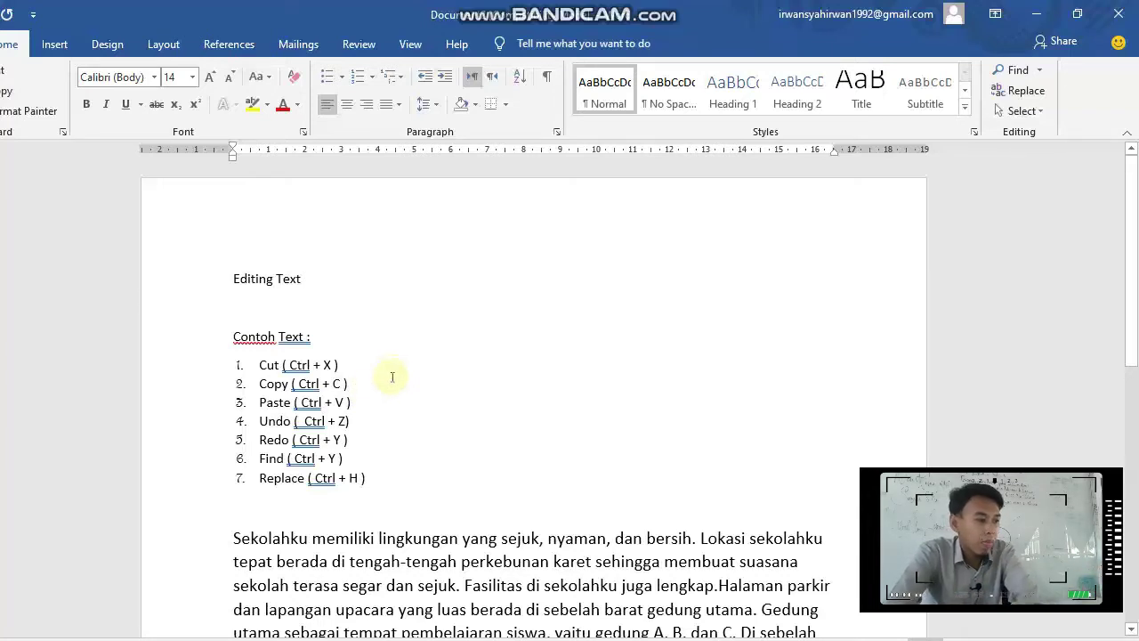
left_click(450, 472)
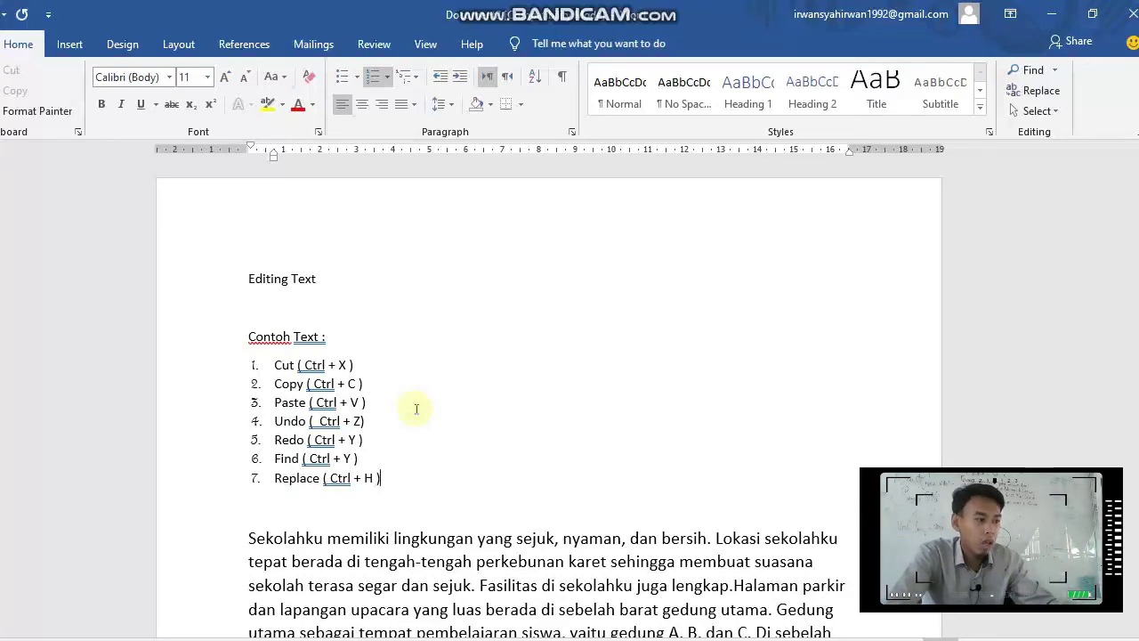
left_click(394, 366)
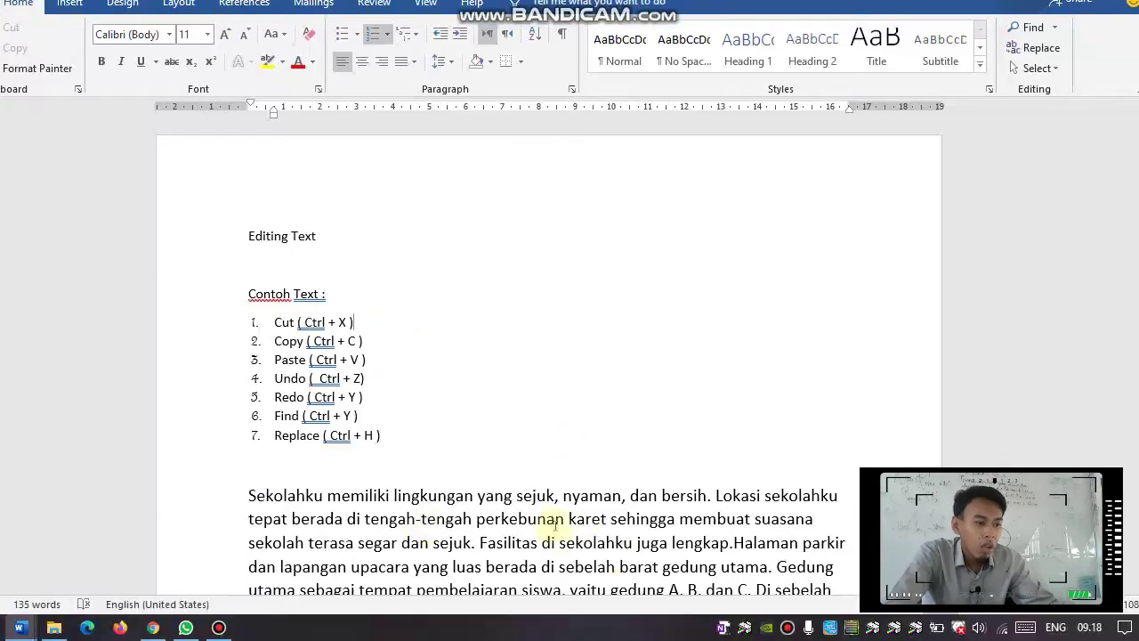
Cut the word "lengkap" at the end of the body paragraph, and undo the cut
scroll(491, 520, "down", 3)
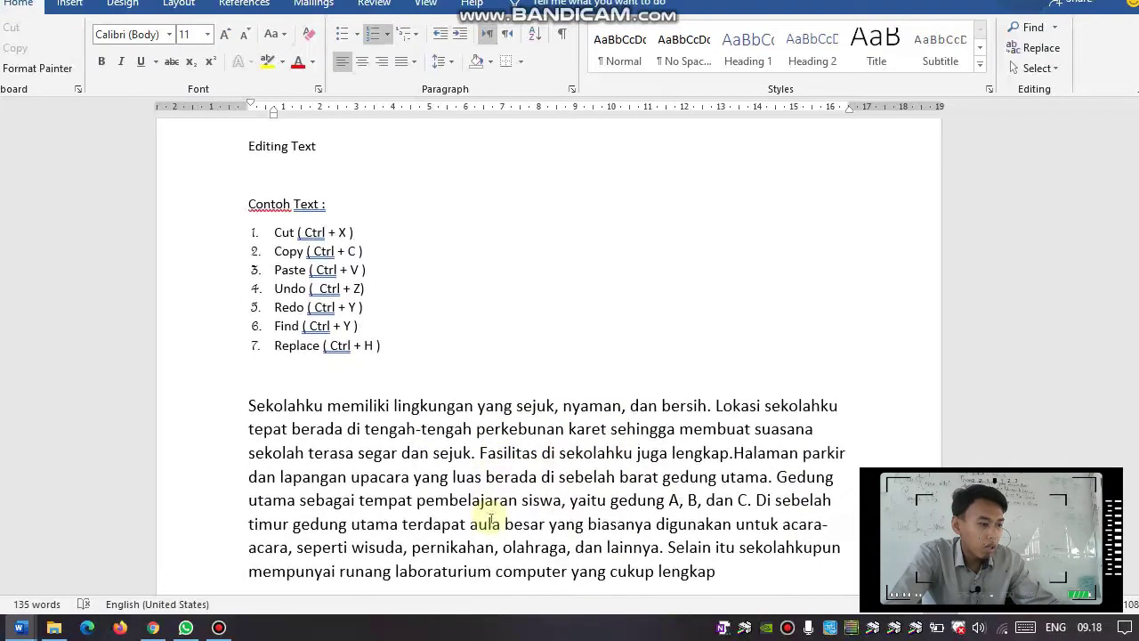
left_click(659, 570)
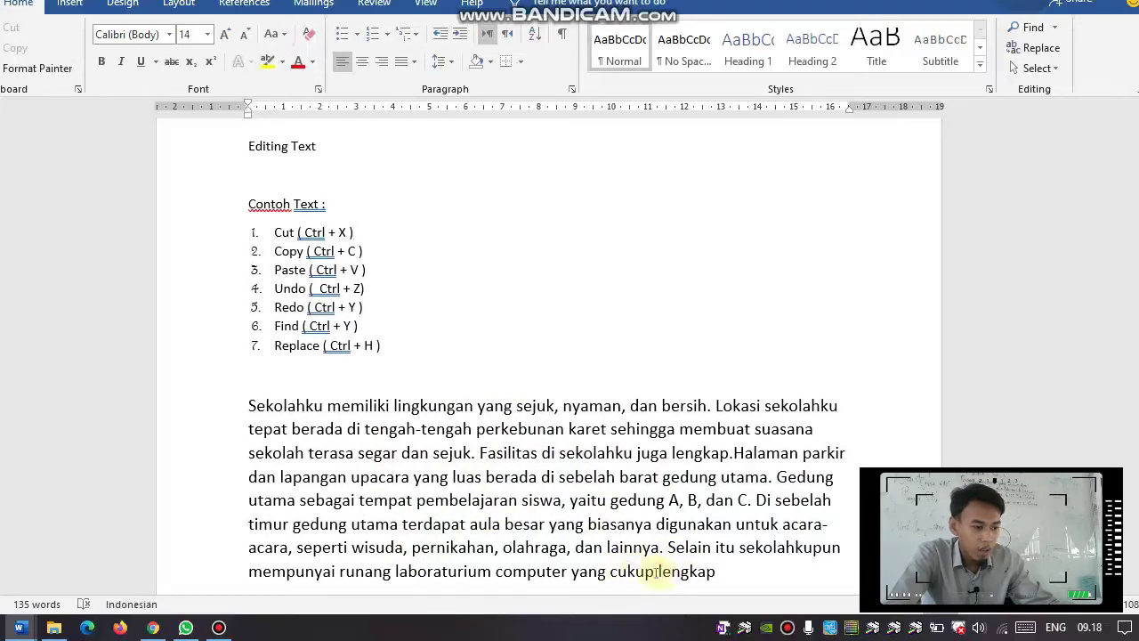
left_click_drag(610, 570, 658, 572)
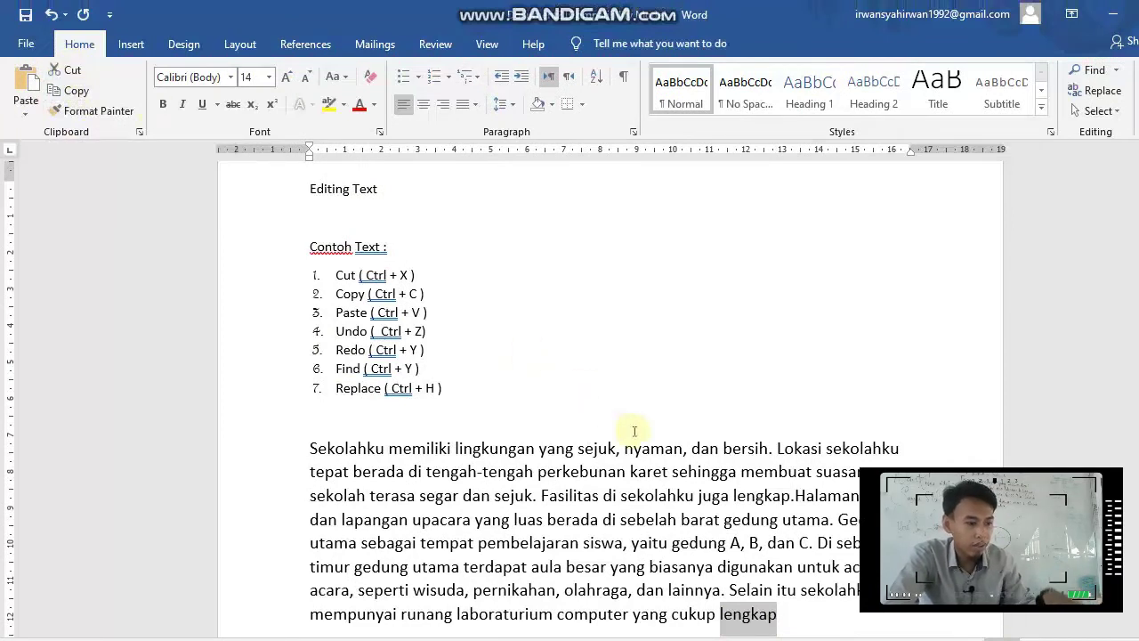
key("ctrl+x")
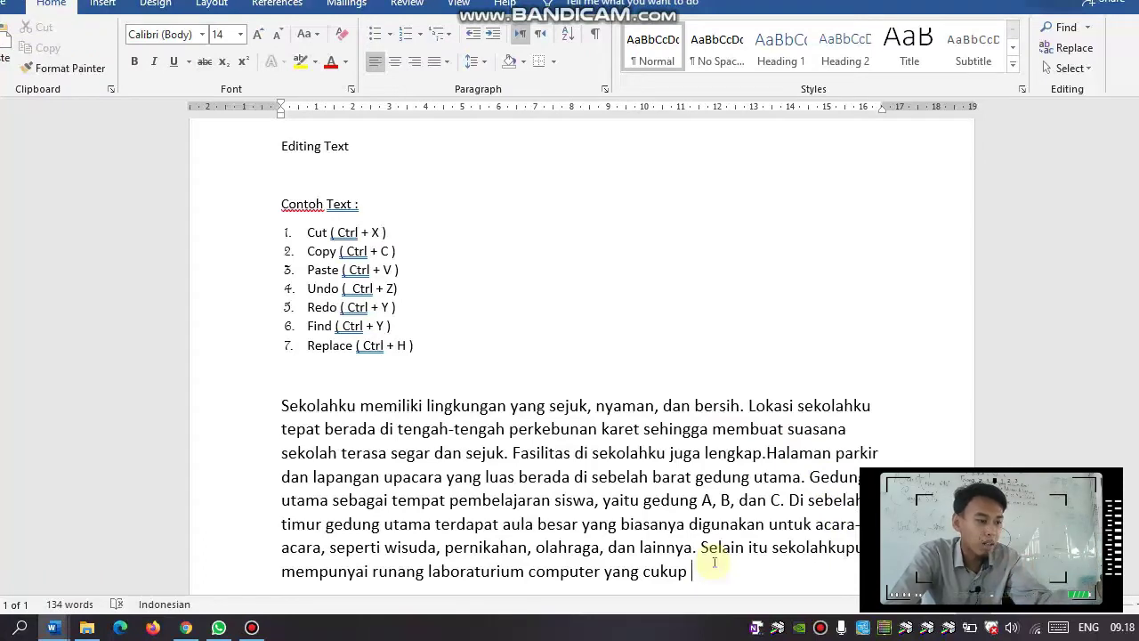
left_click(512, 389)
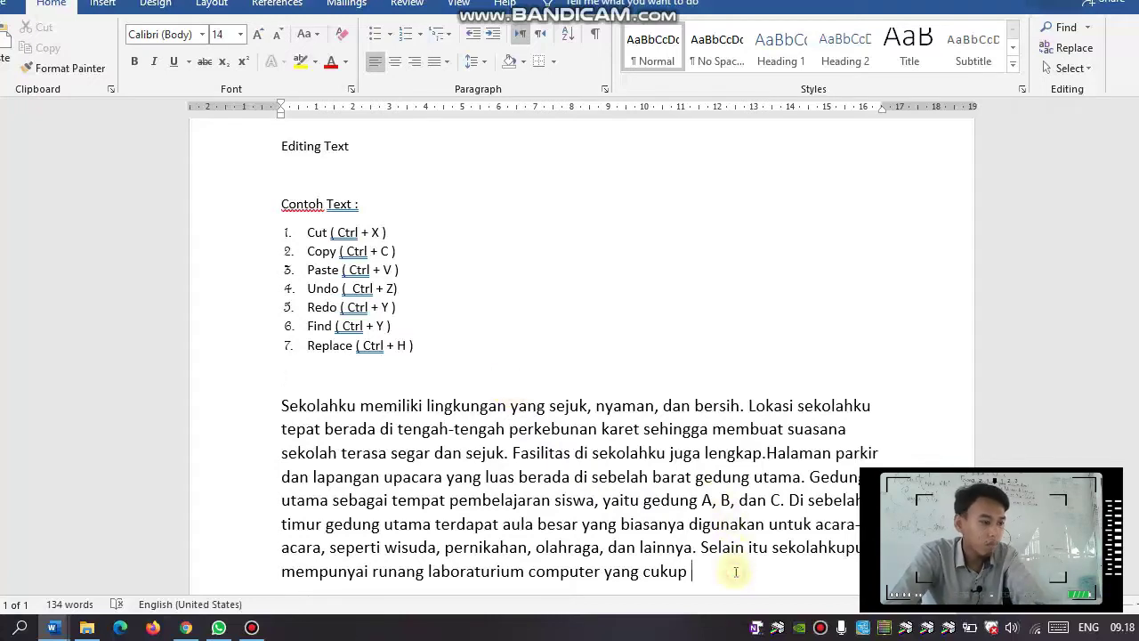
key("ctrl+z")
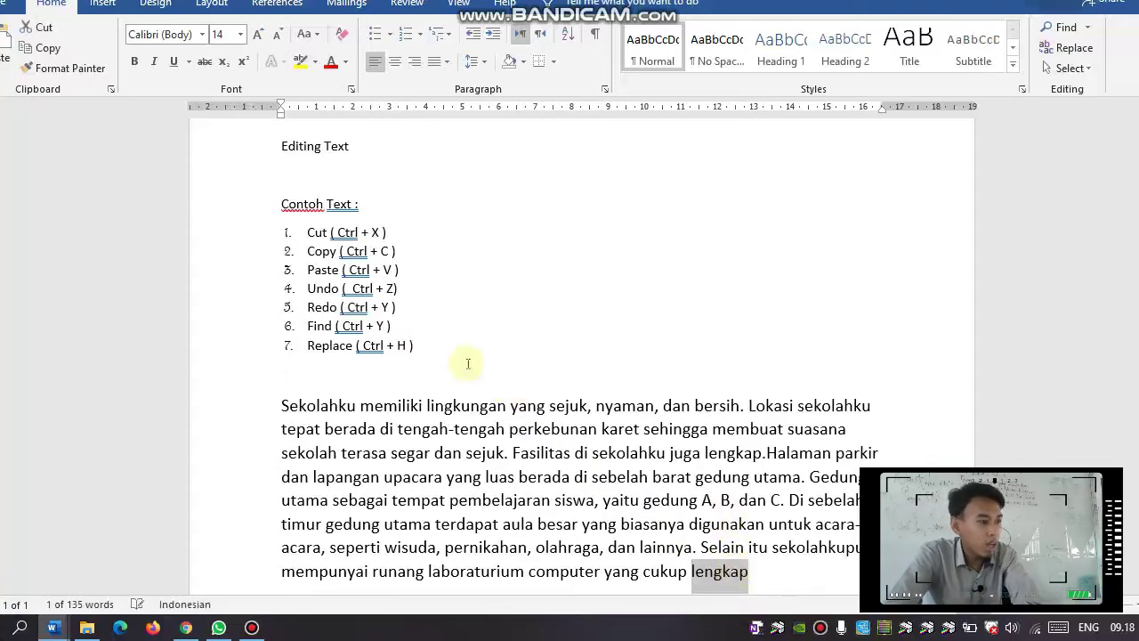
Select the paragraph's last word "lengkap" again, cut it to the clipboard, and undo that removal
left_click(549, 406)
left_click(308, 251)
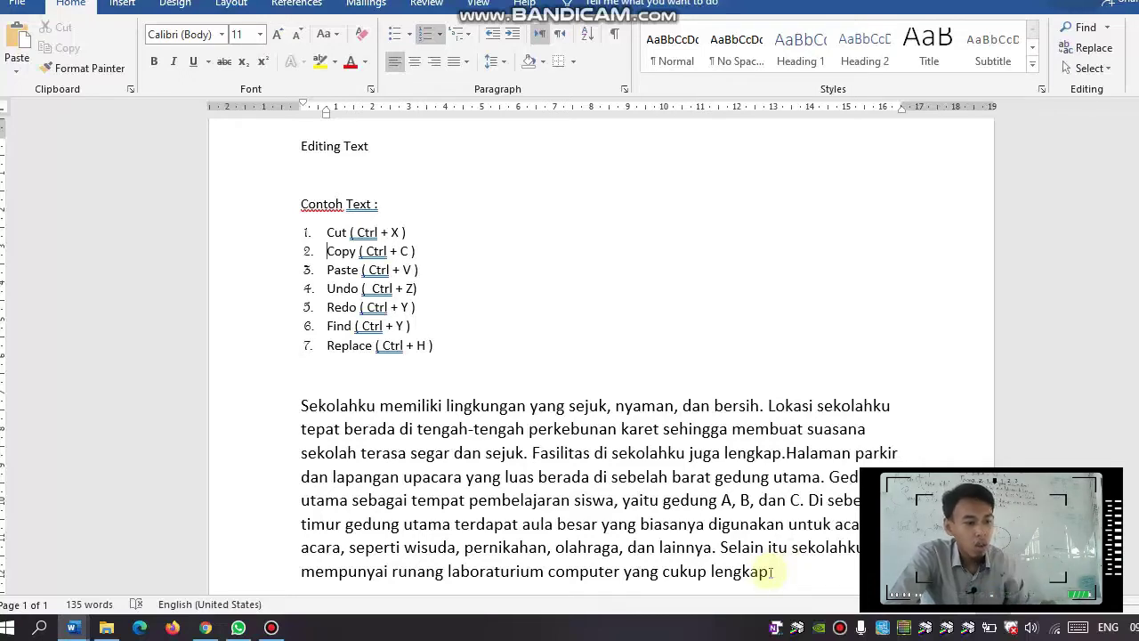
left_click_drag(772, 572, 710, 572)
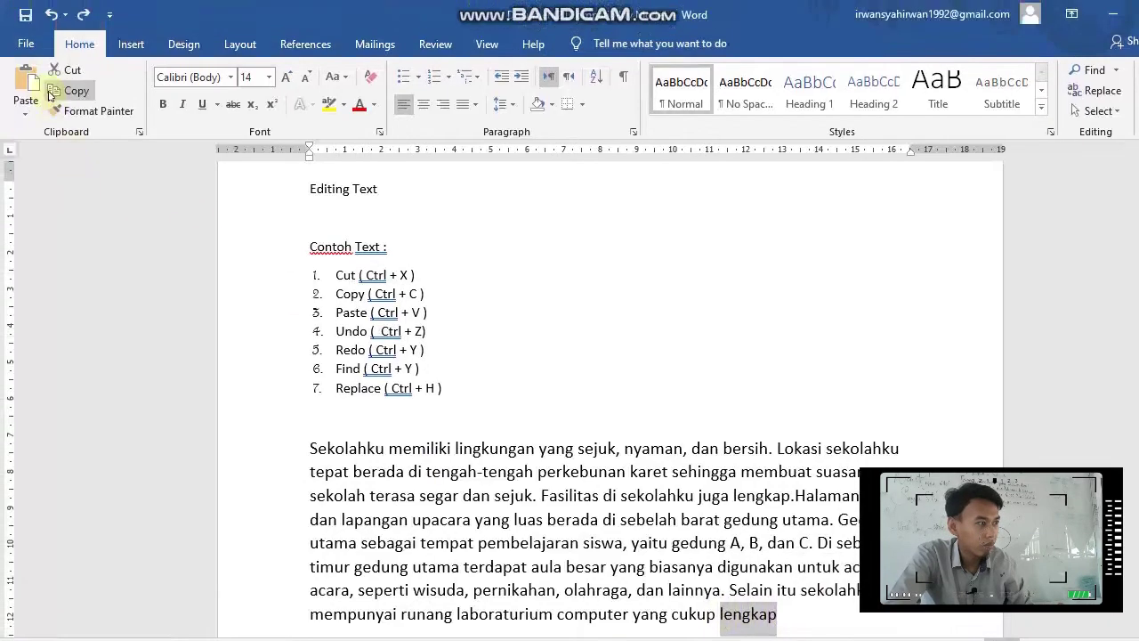
left_click(61, 100)
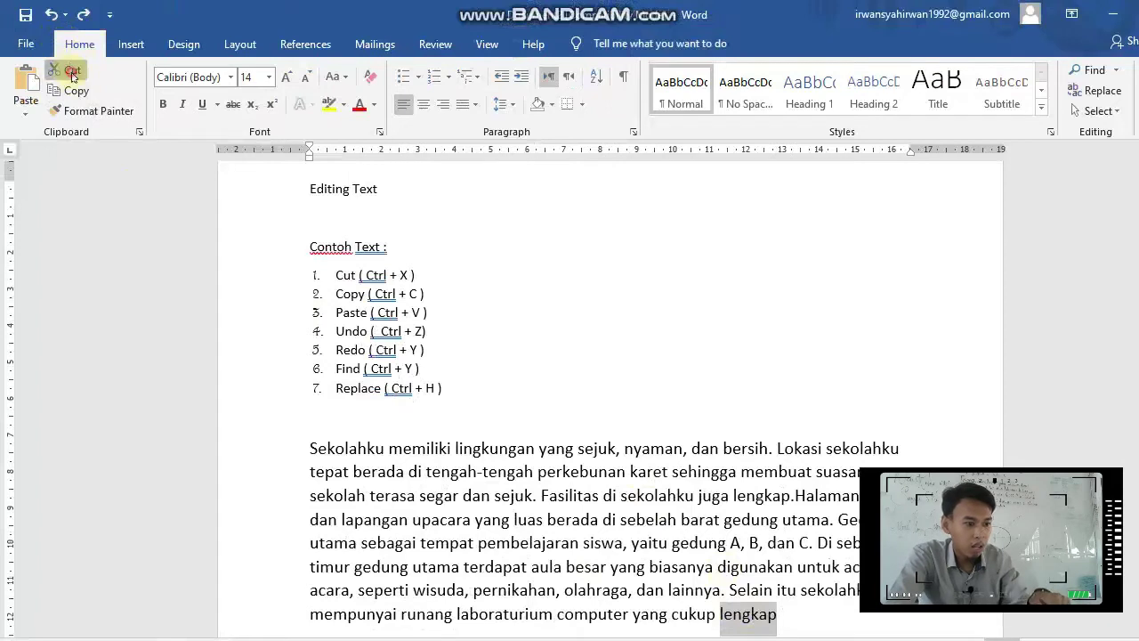
left_click(70, 69)
key("ctrl+z")
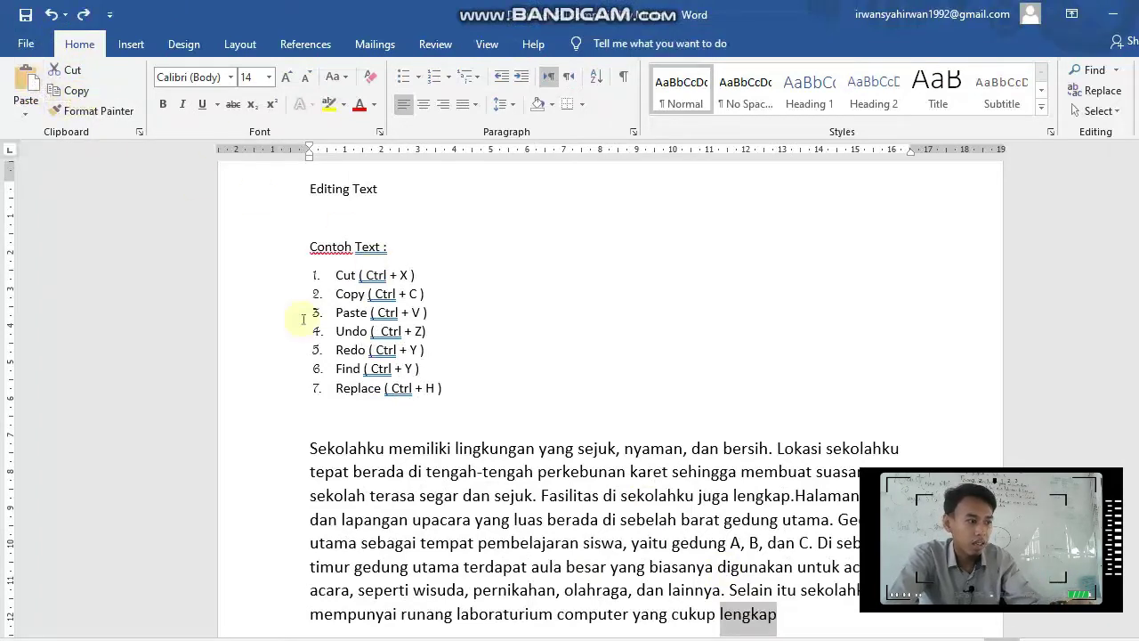
Move the paragraph's last word "lengkap" to the blank line below the numbered list by cutting and pasting, and undo the move
left_click(354, 311)
left_click(456, 311)
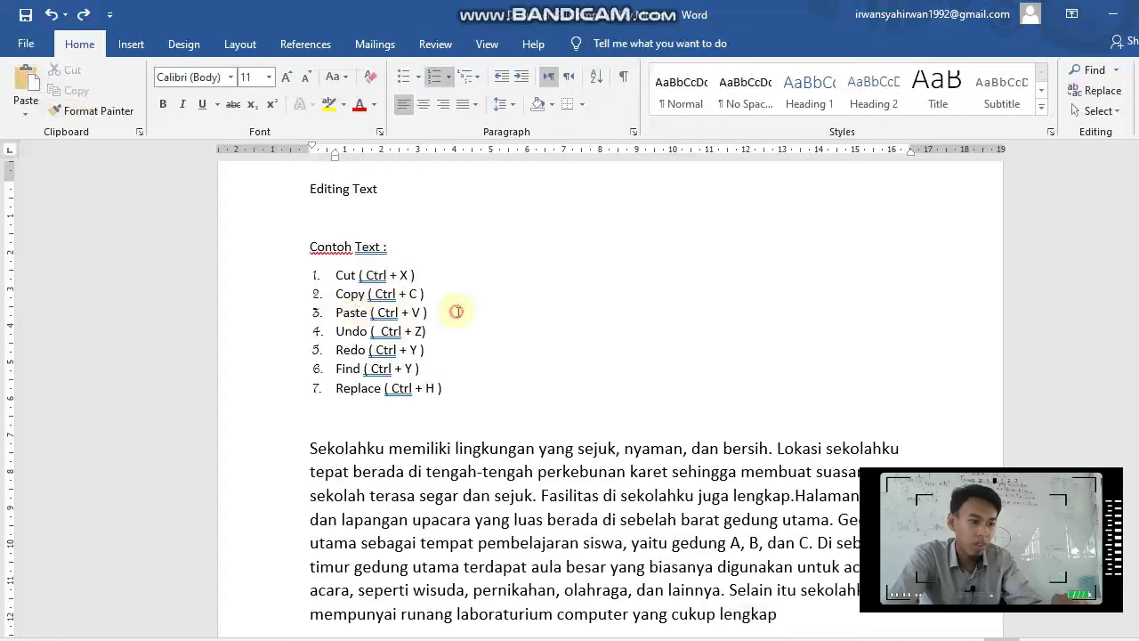
left_click_drag(786, 574, 721, 570)
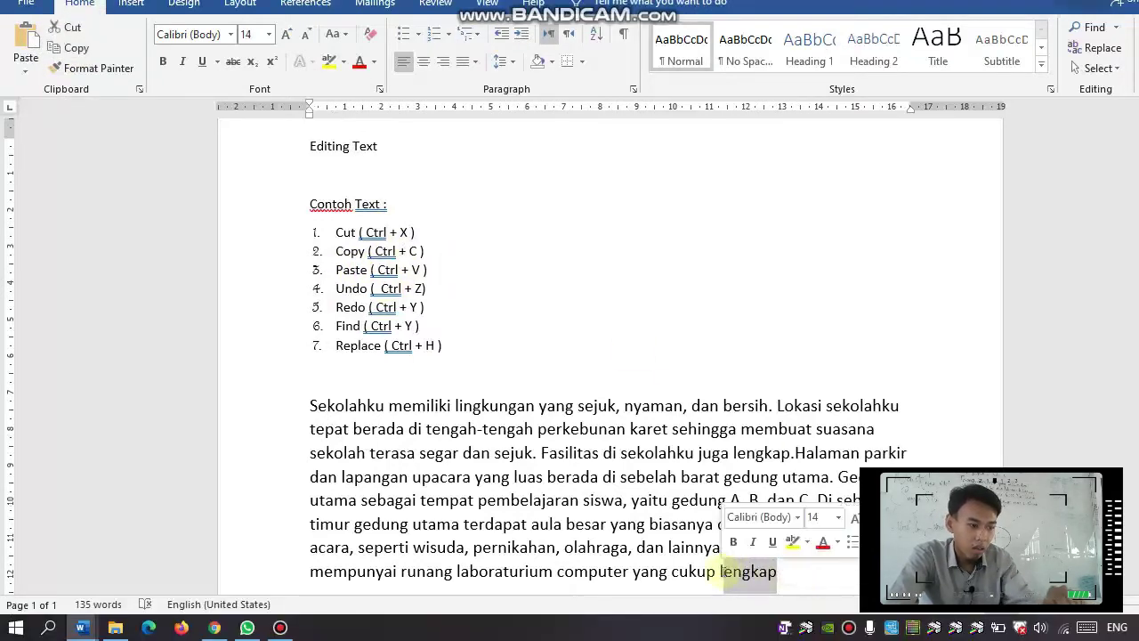
left_click(789, 577)
left_click_drag(789, 577, 718, 571)
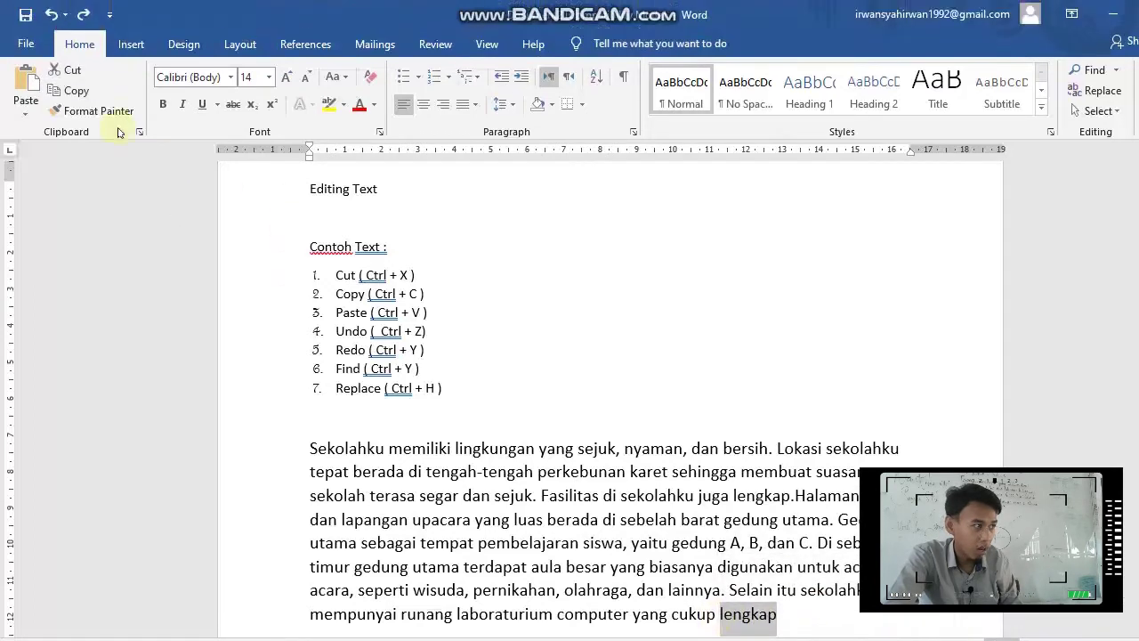
left_click(87, 76)
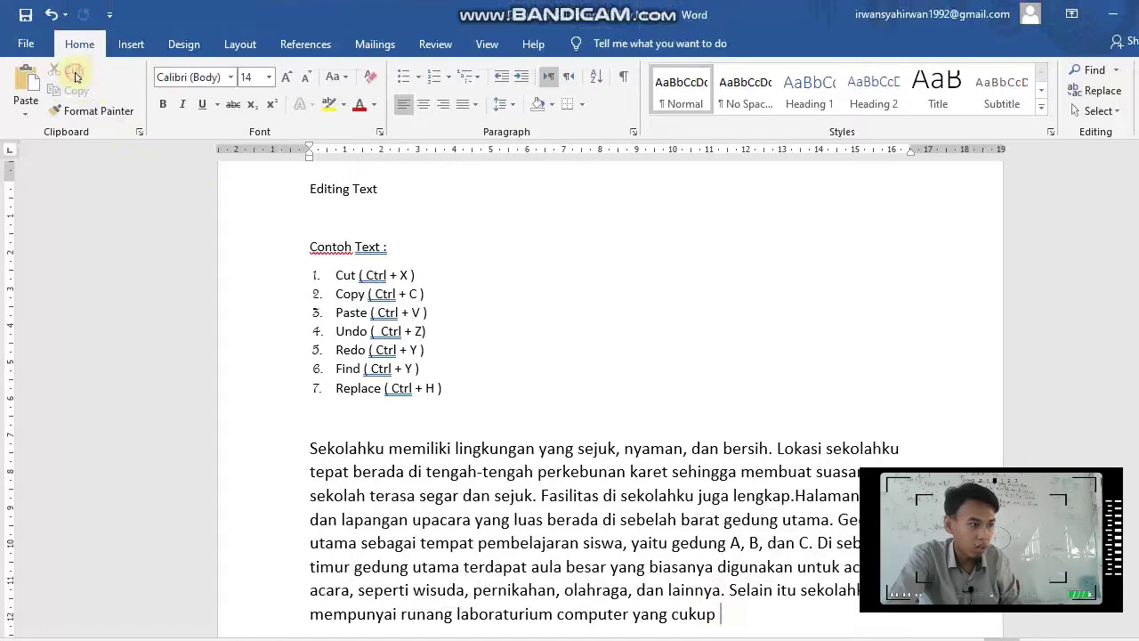
left_click(372, 414)
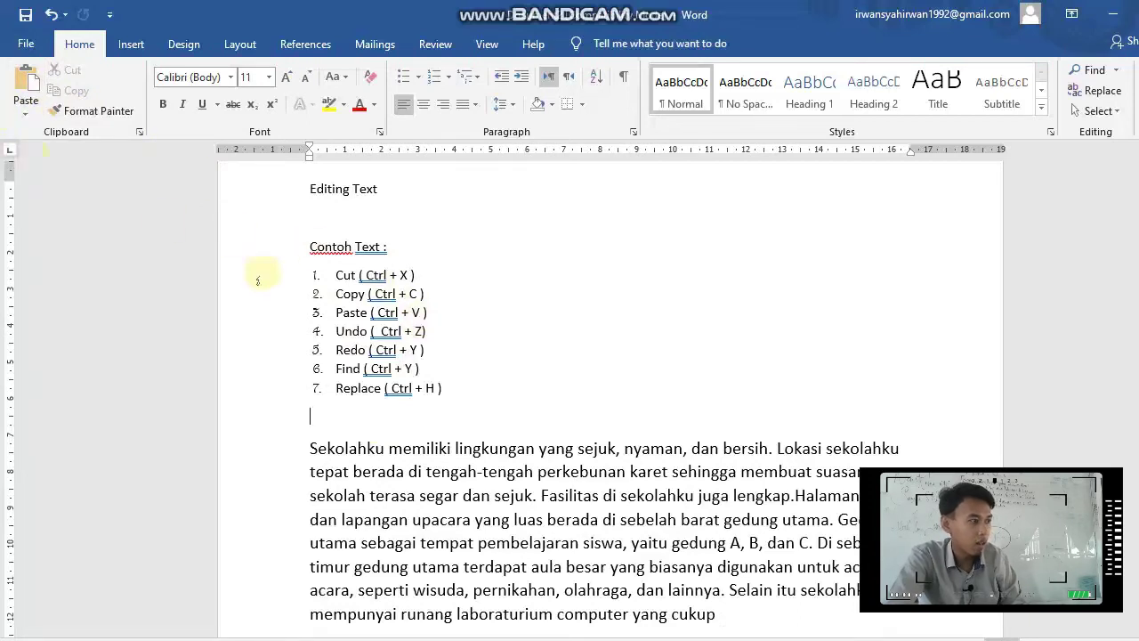
left_click(26, 82)
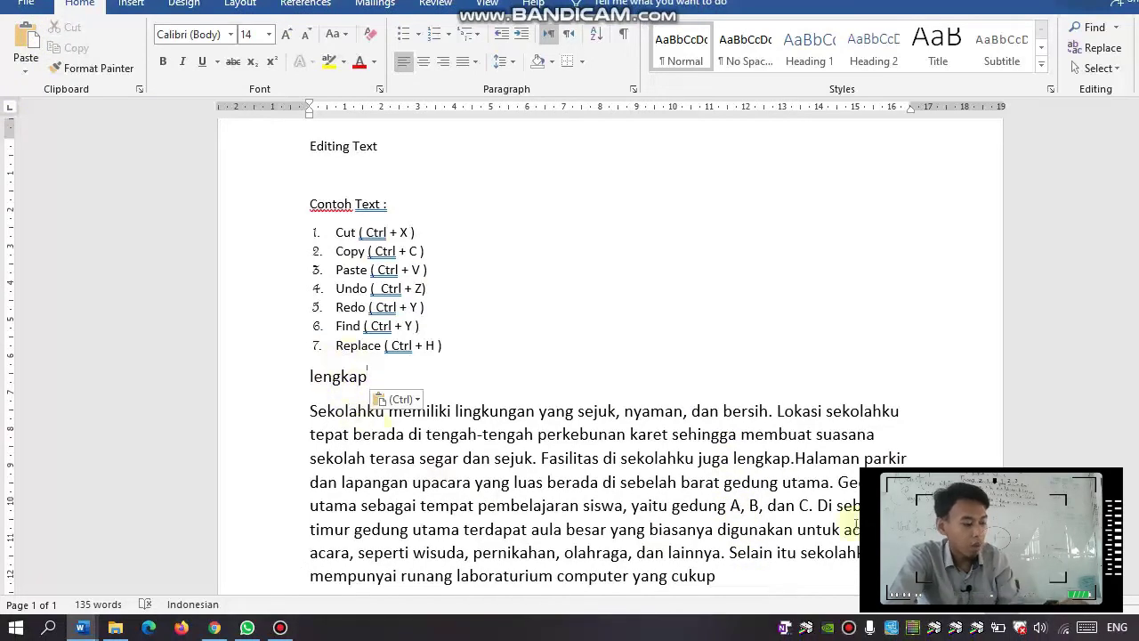
key("ctrl+z")
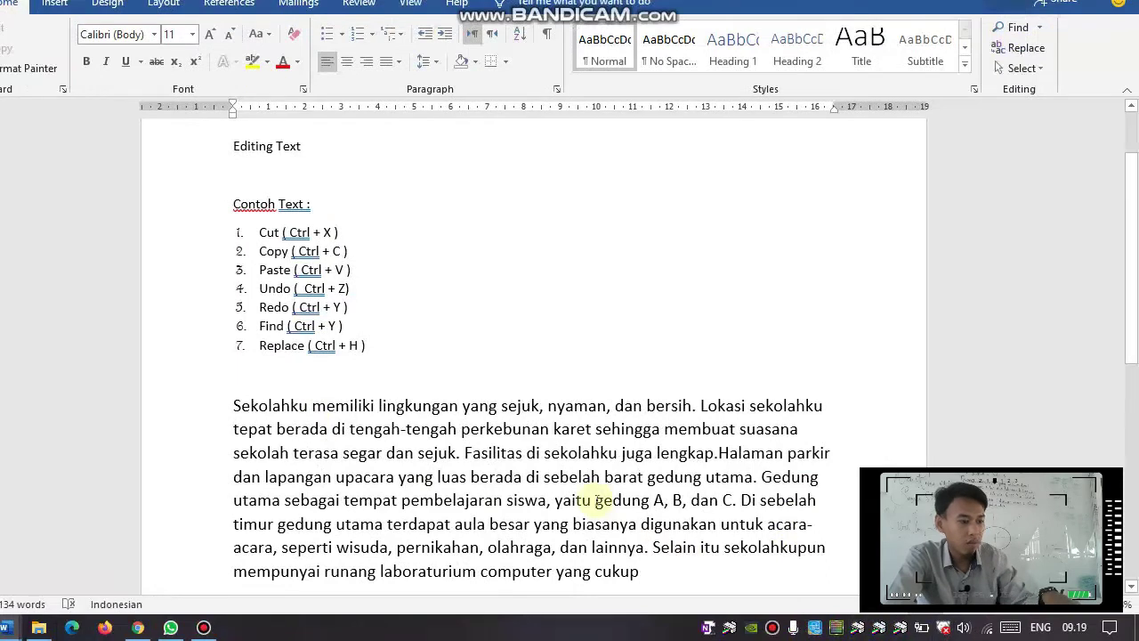
key("ctrl+y")
Copy the paragraph's last word "lengkap", paste it on the blank line below the numbered list, and undo the paste
left_click(716, 576)
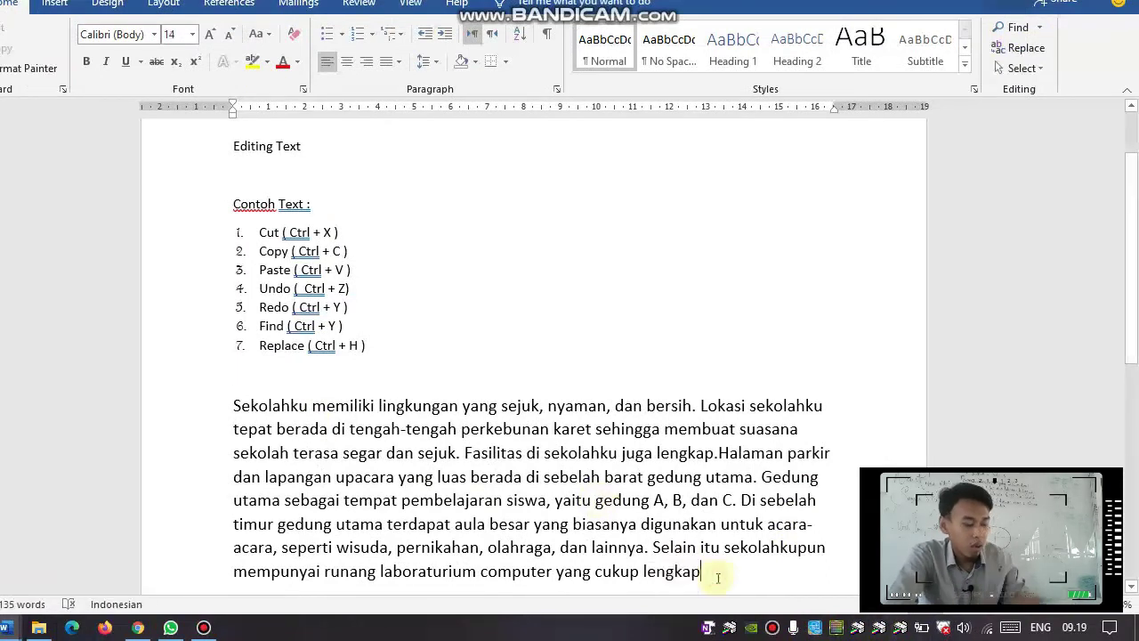
left_click_drag(718, 578, 642, 572)
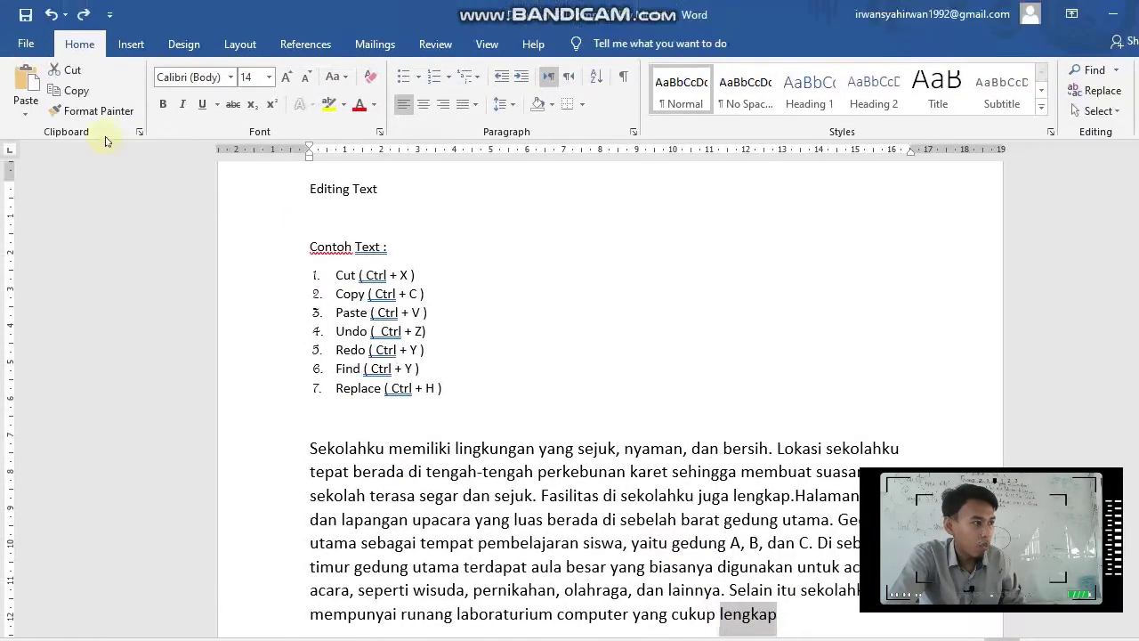
left_click(62, 90)
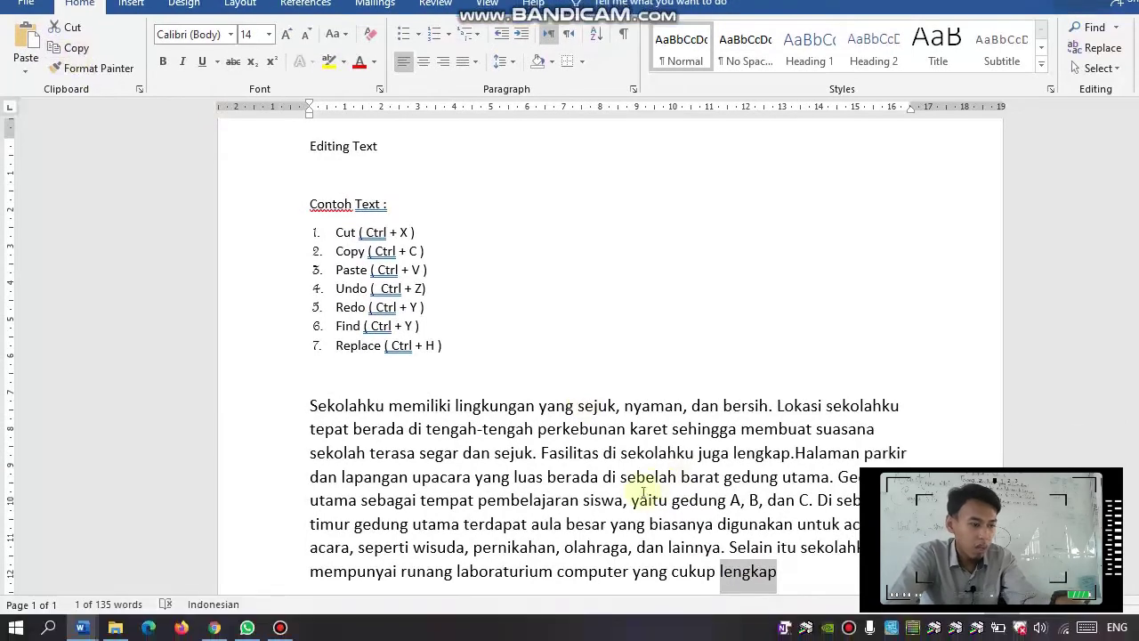
left_click(336, 375)
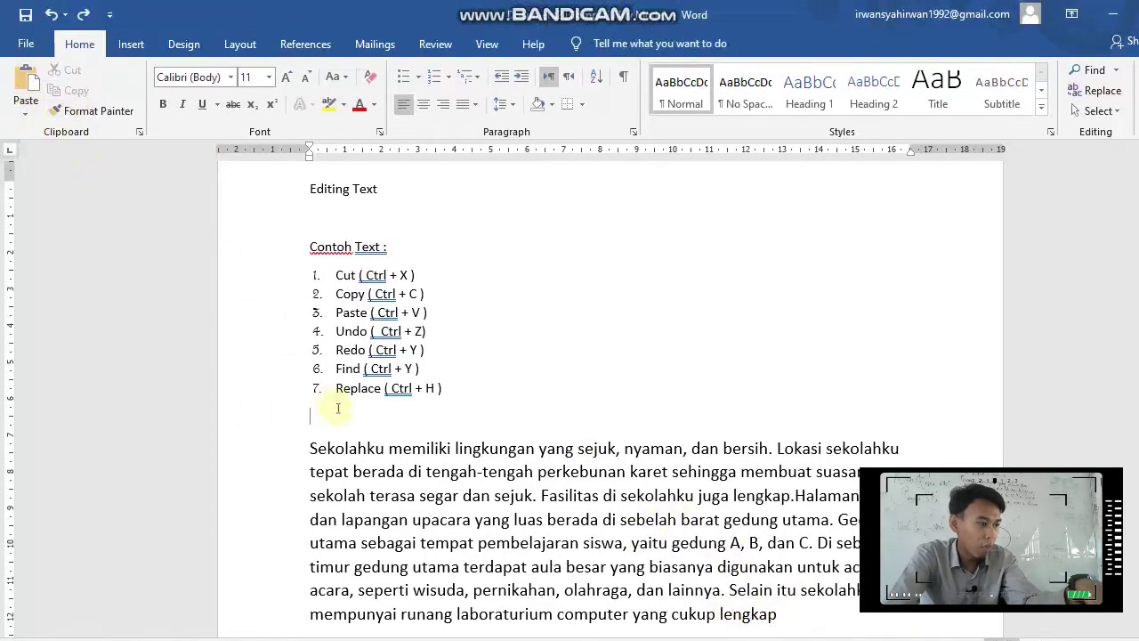
left_click(23, 87)
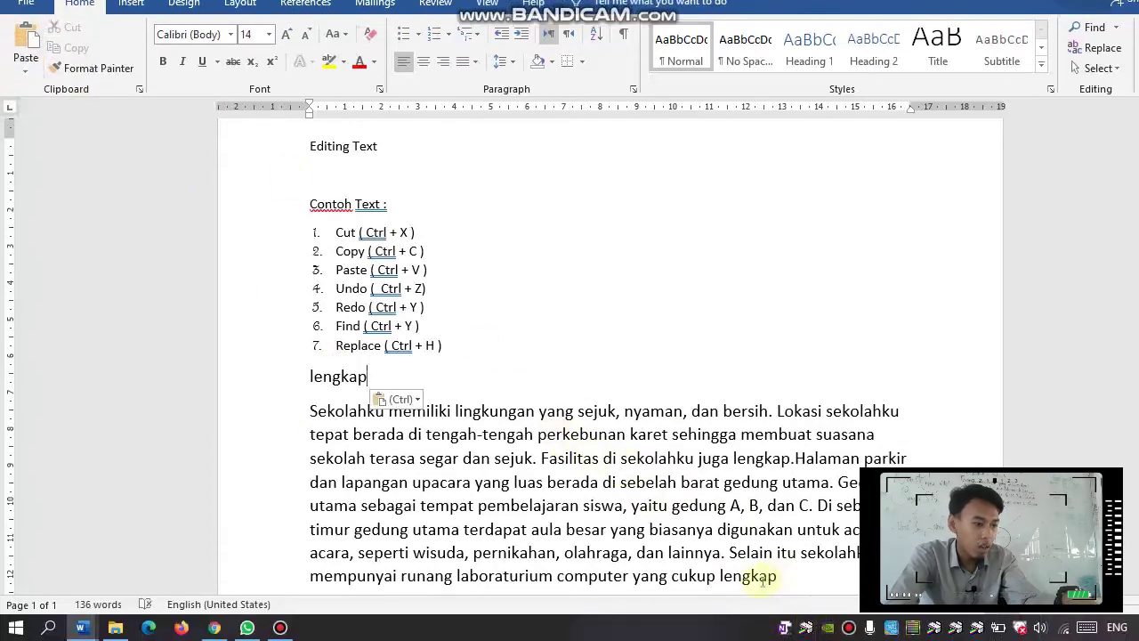
left_click(760, 576)
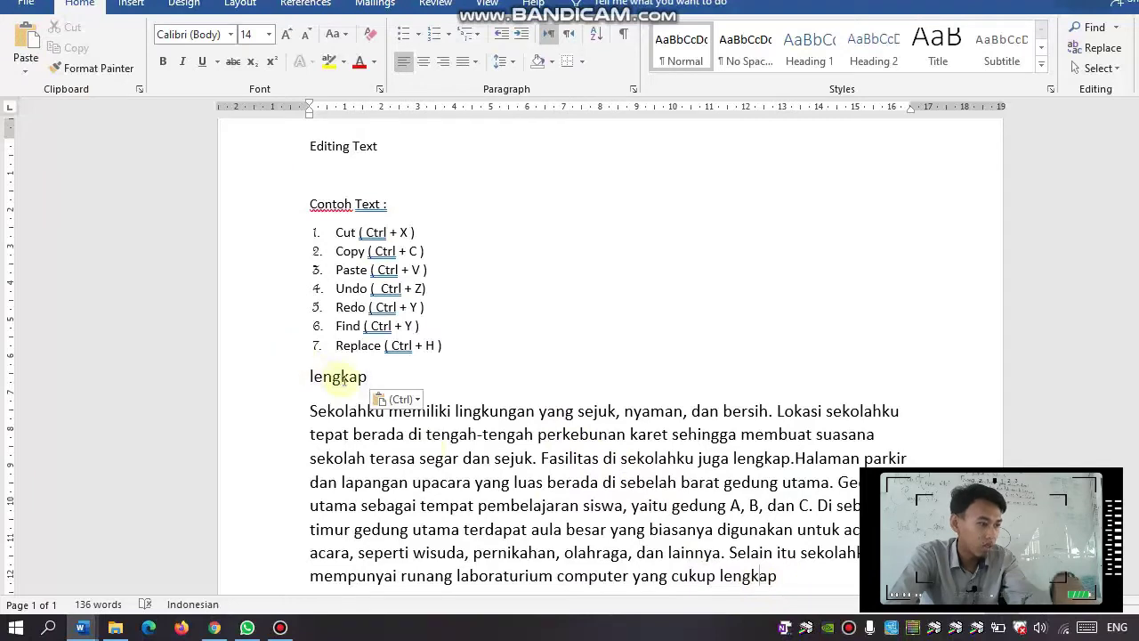
left_click(340, 377)
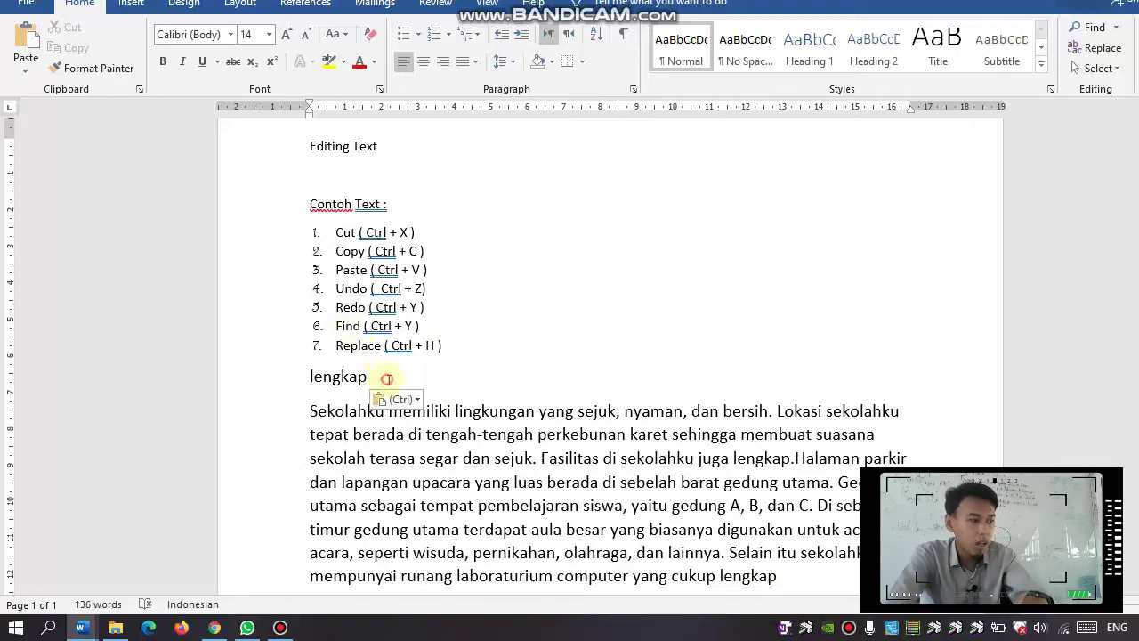
key("ctrl+z")
key("ctrl+z")
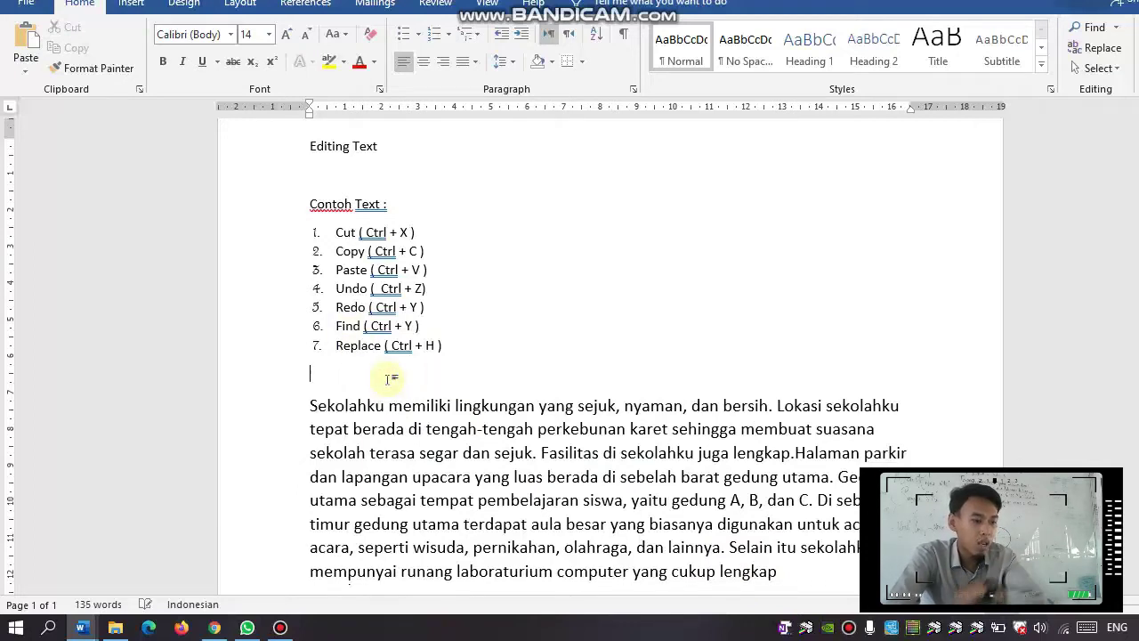
Append the words "dari semua itu" to the end of the body paragraph
left_click(812, 579)
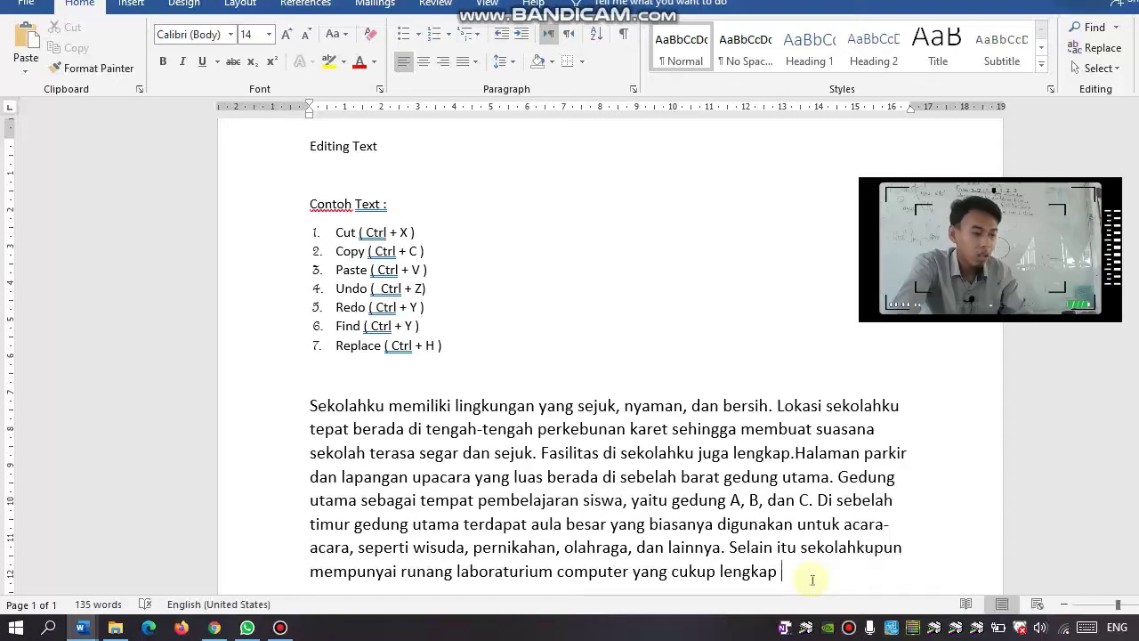
type("dari ")
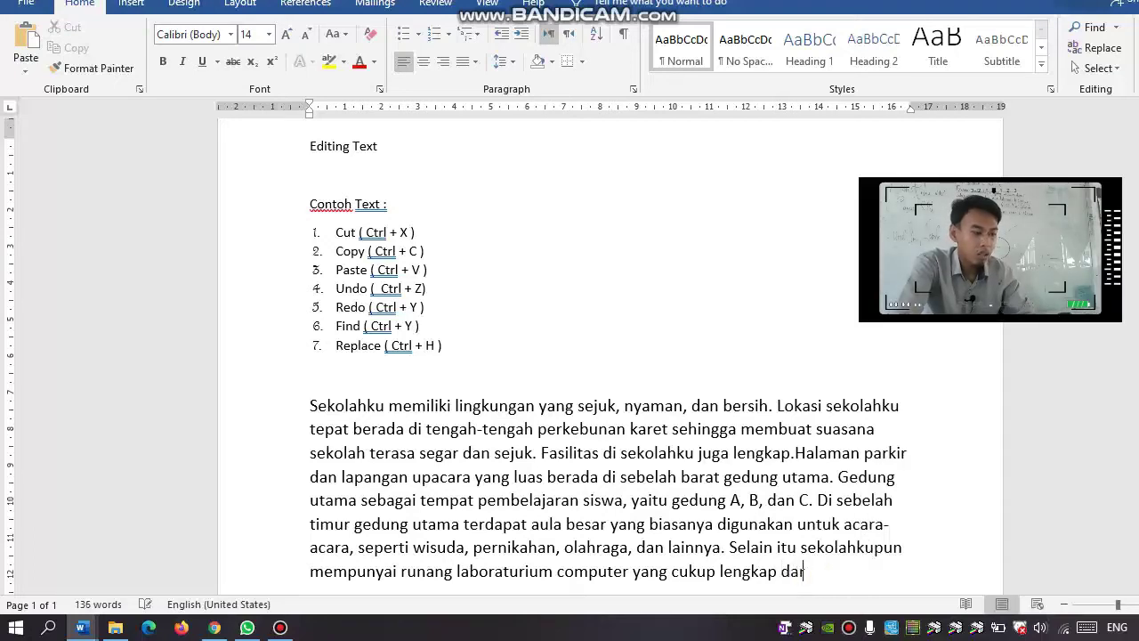
type("semua itu")
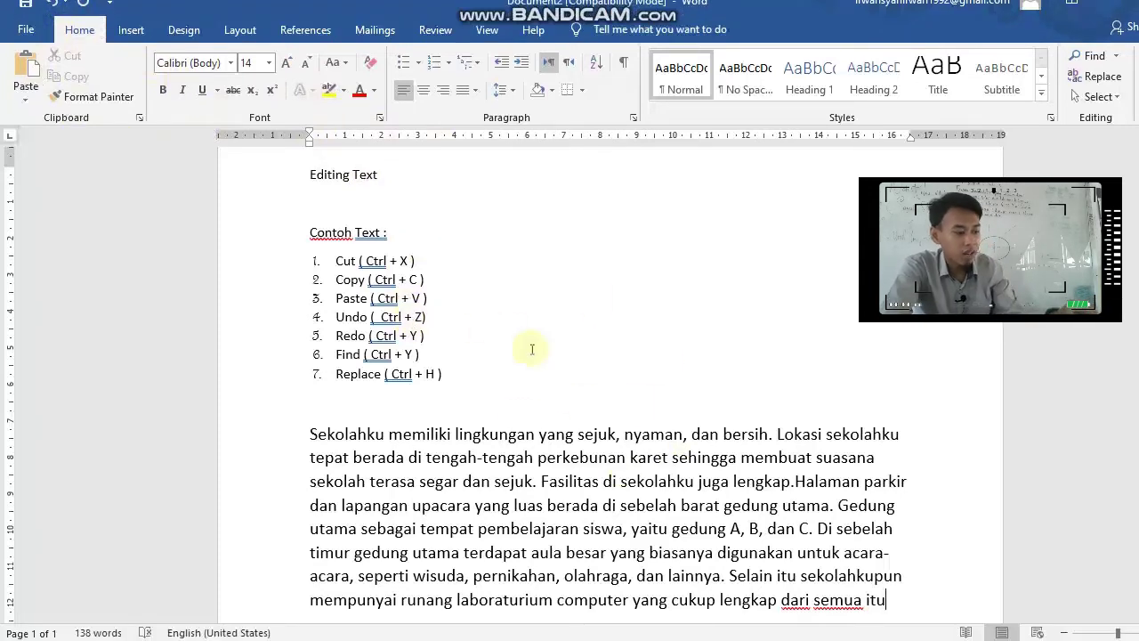
Undo the addition of "dari semua itu" and the edits before it, and redo them up to the full paragraph ending
key("ctrl+z")
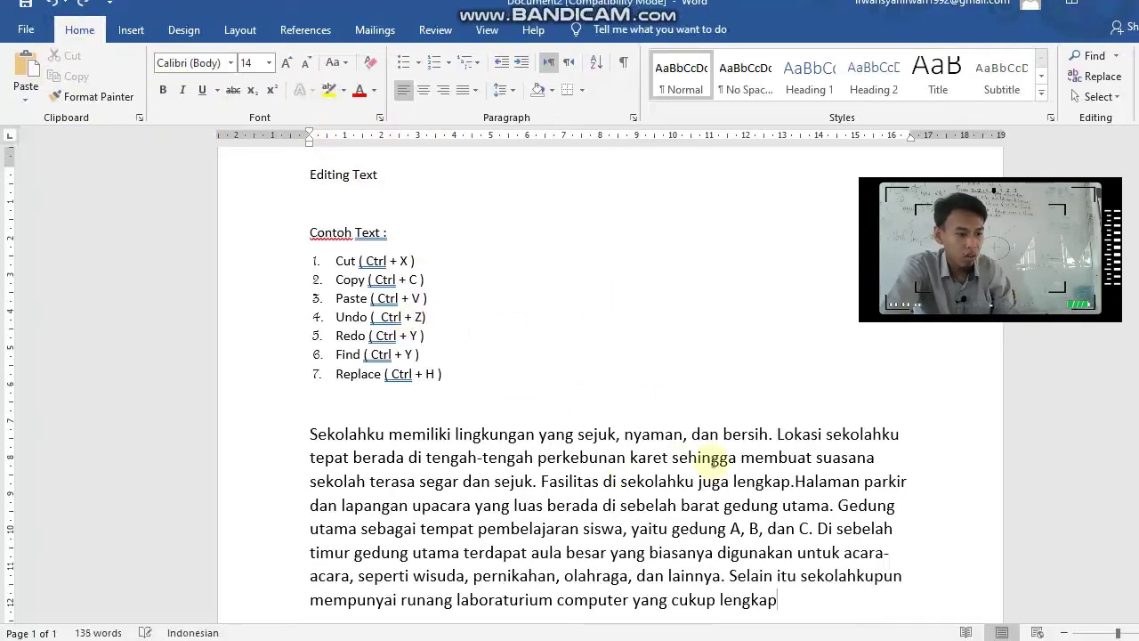
key("ctrl+z")
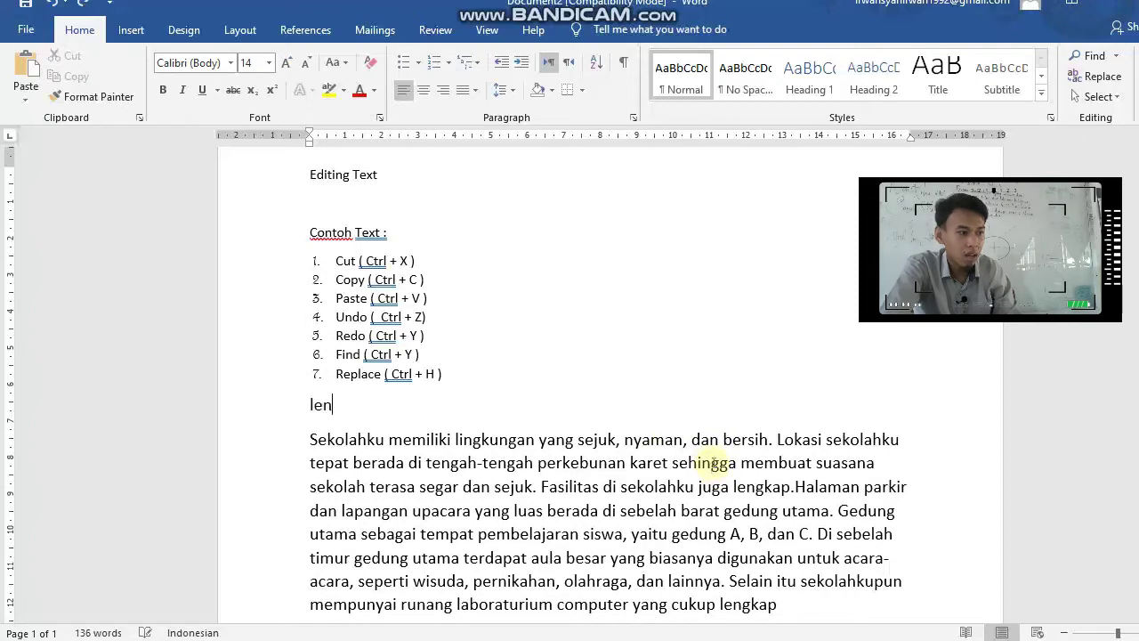
type("lengkap")
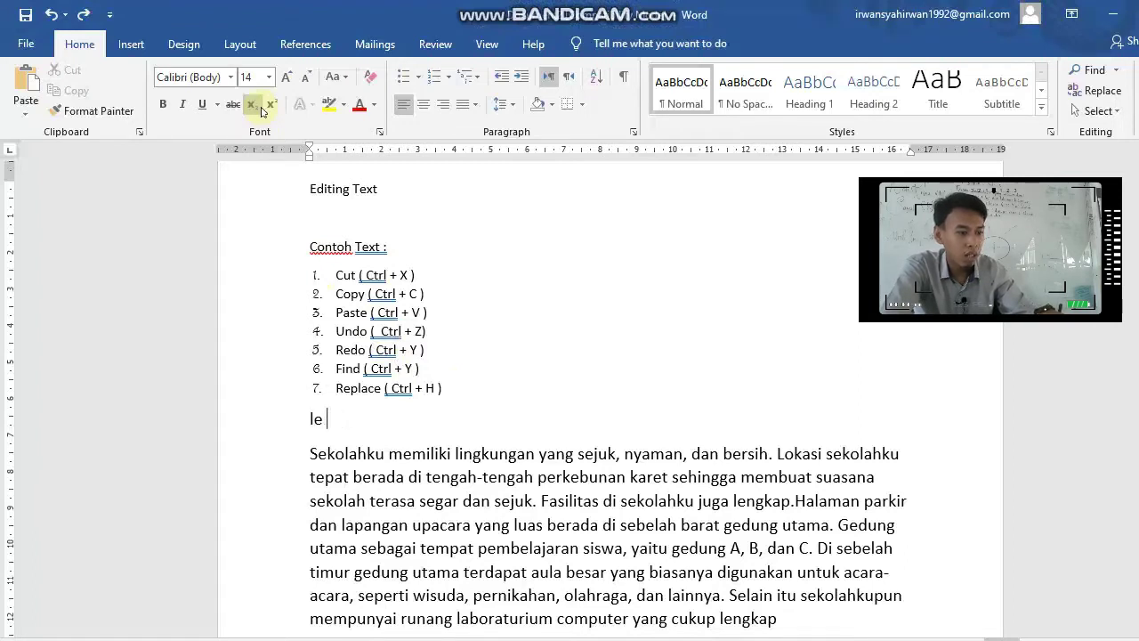
key("ctrl+y")
key("ctrl+y")
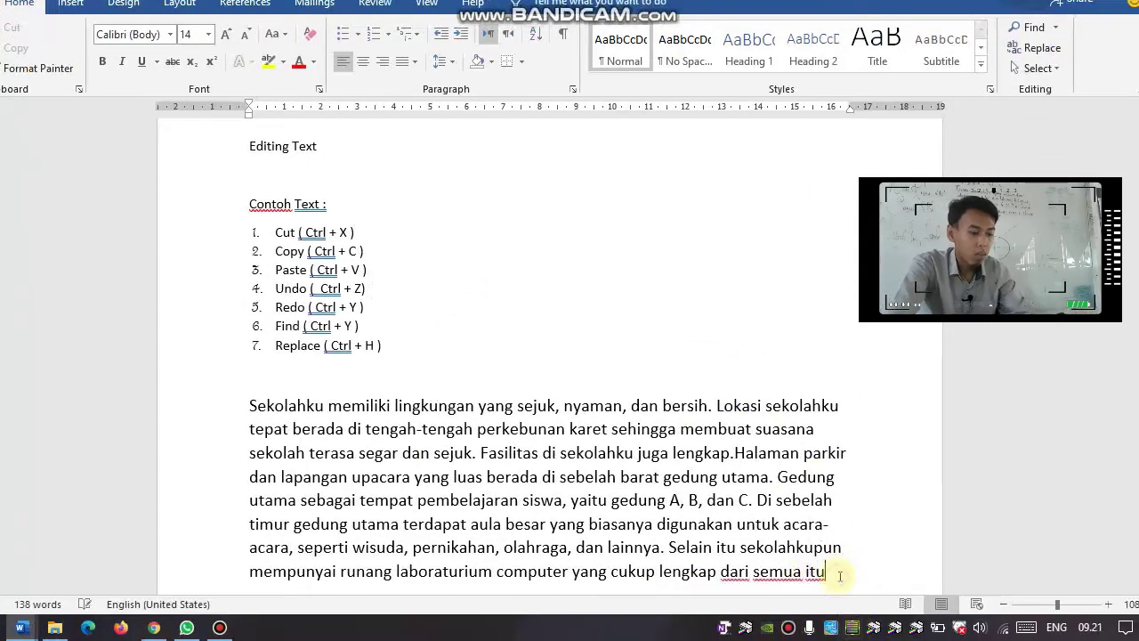
Append the words "akan hadir disuatu" to the end of the body paragraph
type("a")
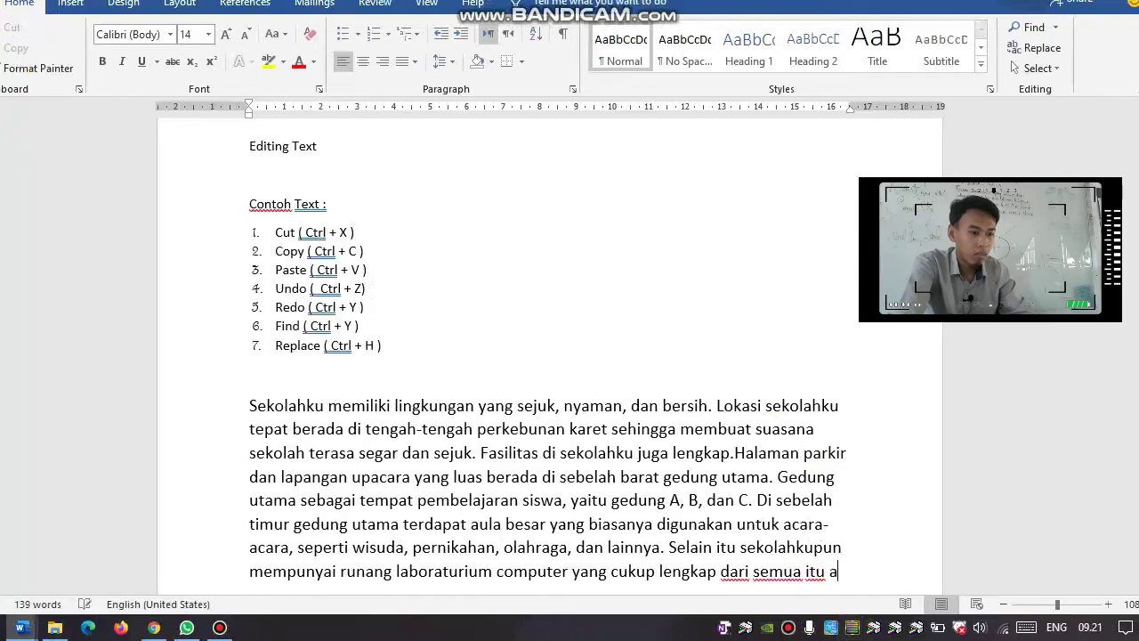
type("kan hadir")
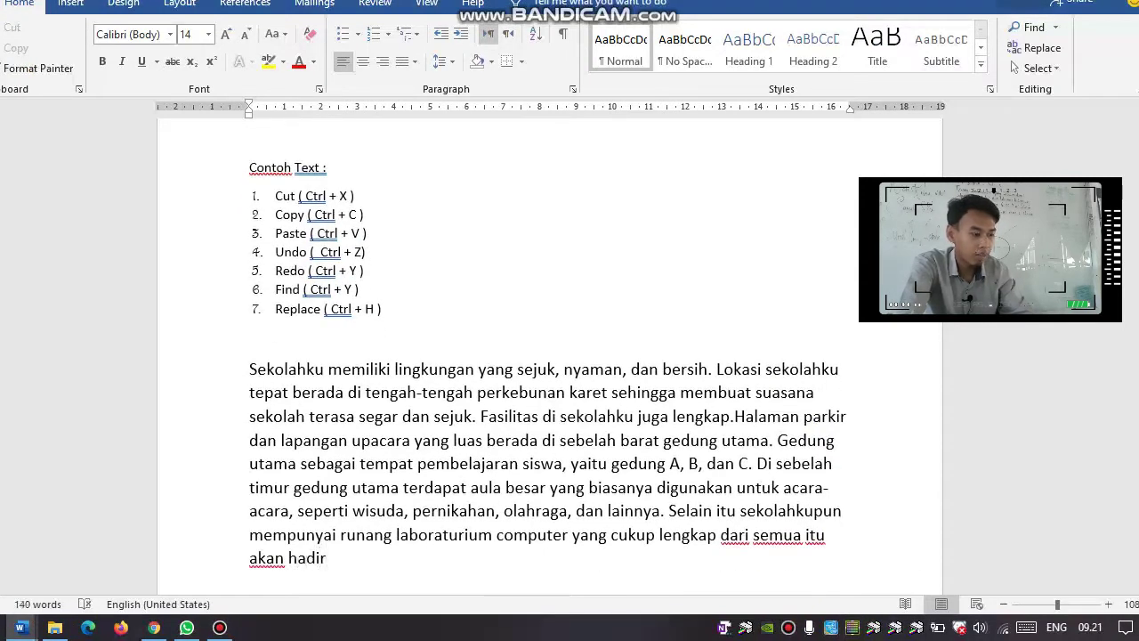
type(" disuatu")
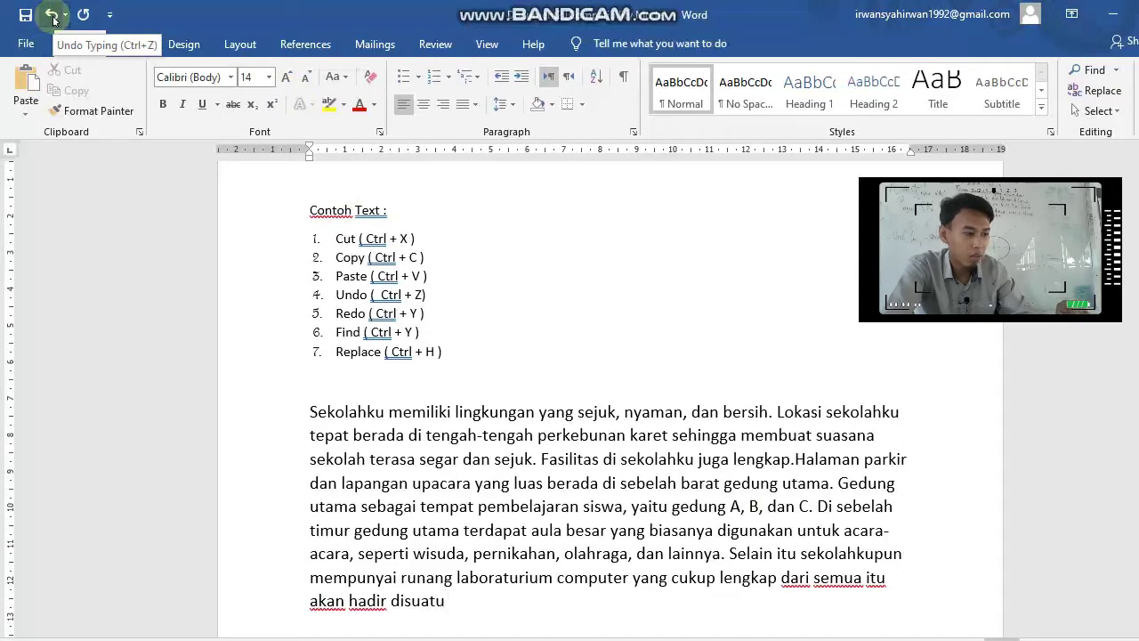
Undo the words added after "lengkap" at the paragraph's end, and redo them up to "disuatu"
left_click(52, 15)
left_click(52, 15)
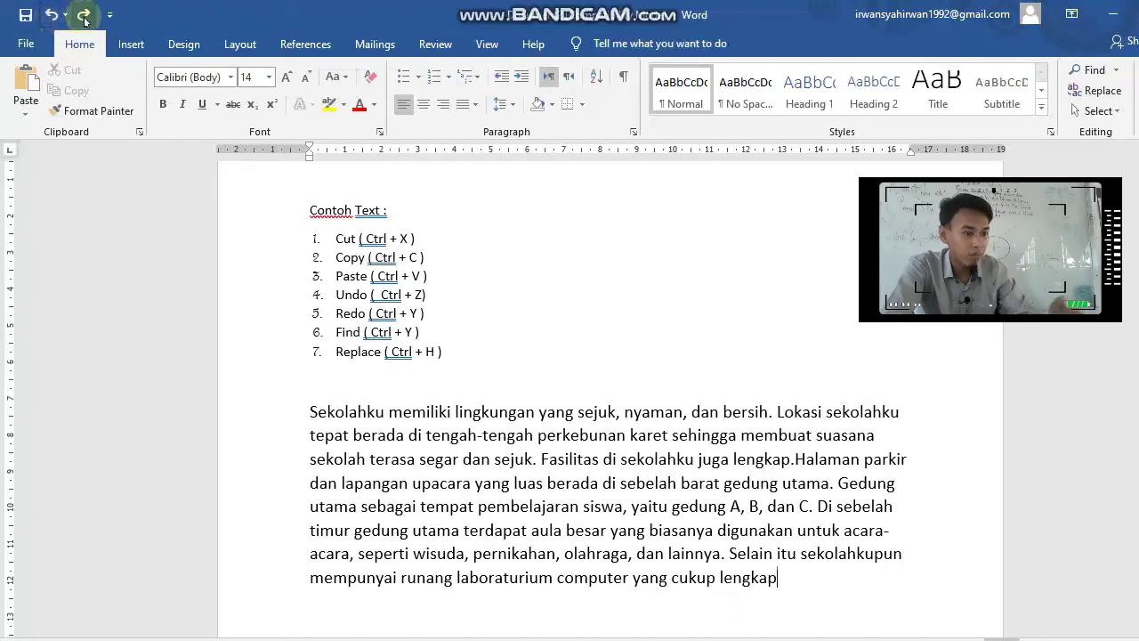
left_click(83, 18)
left_click(83, 18)
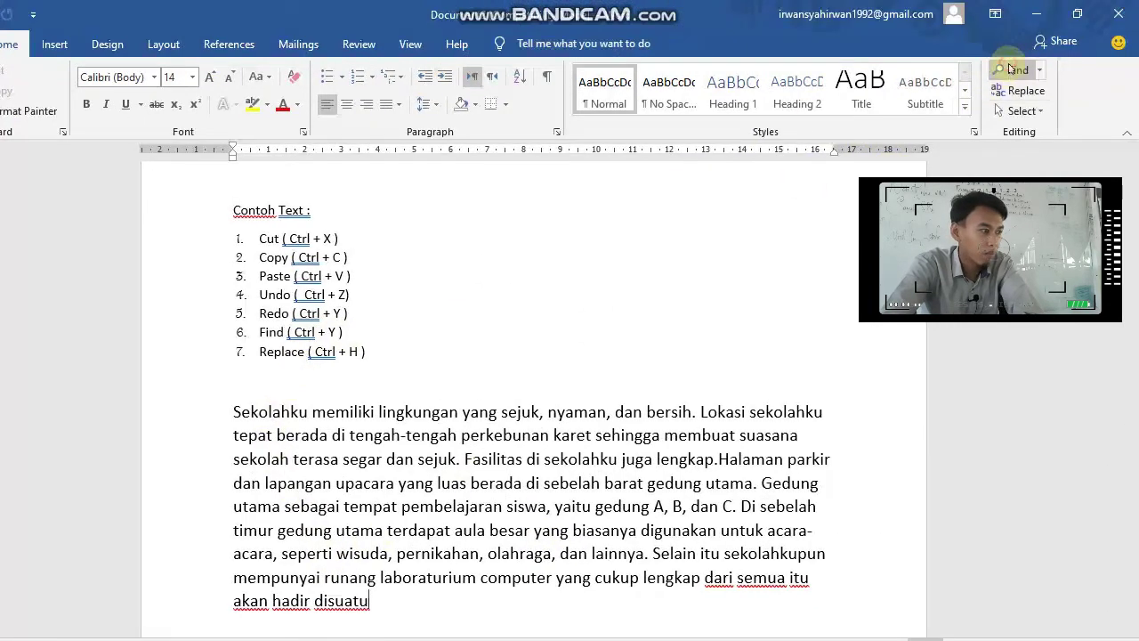
Search the document for "Sekolahku" and step through all the matches one by one
left_click(1011, 69)
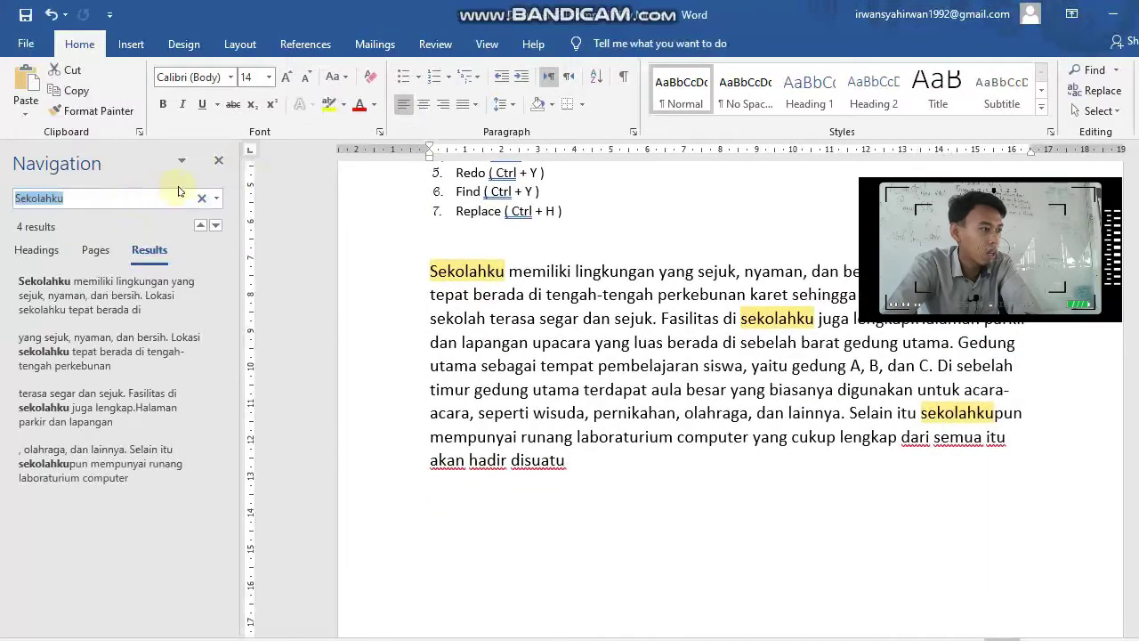
left_click(202, 198)
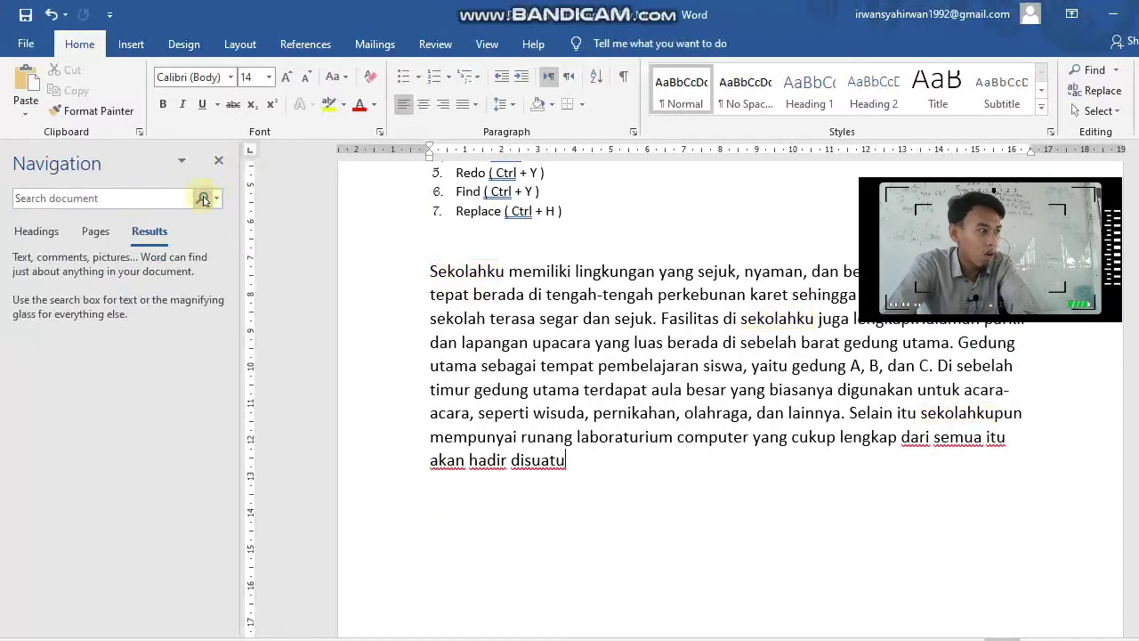
left_click(145, 197)
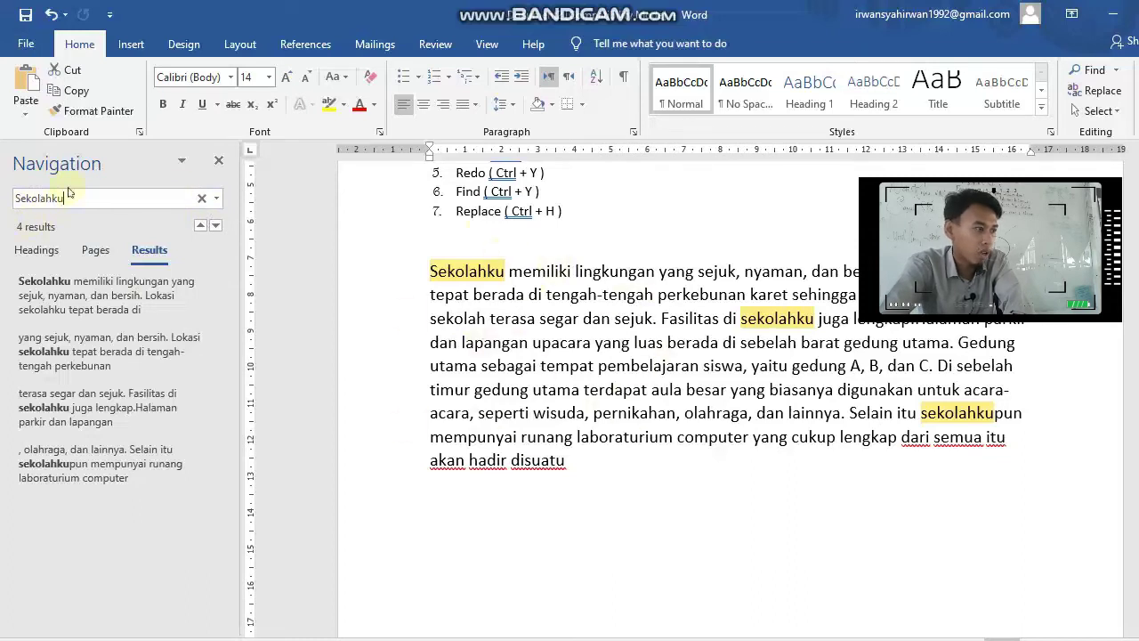
left_click(216, 226)
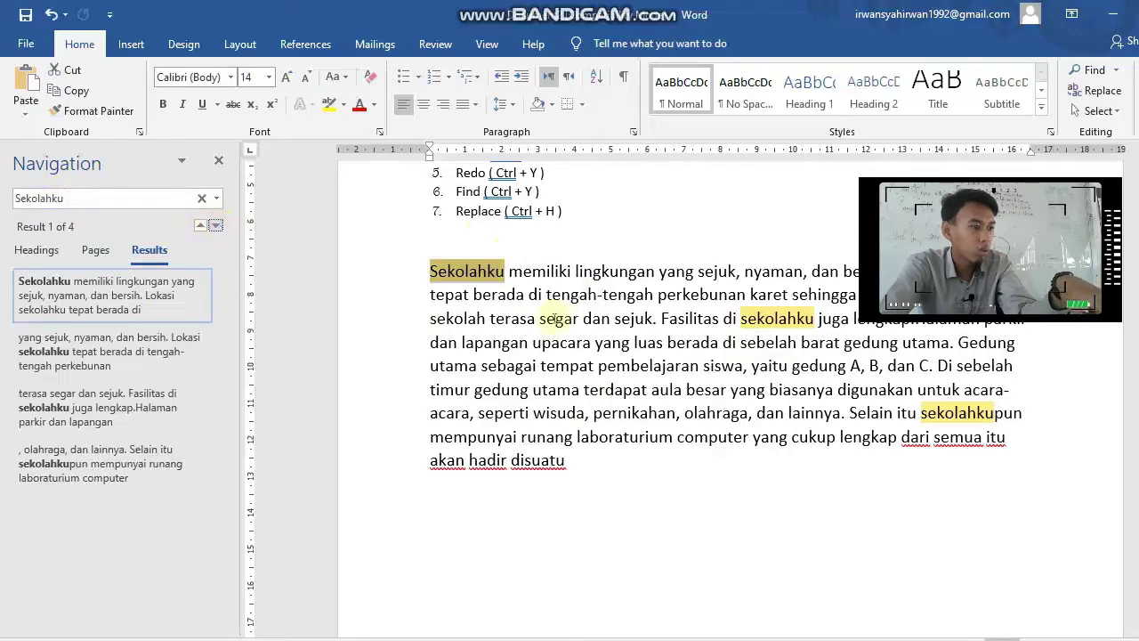
left_click(217, 226)
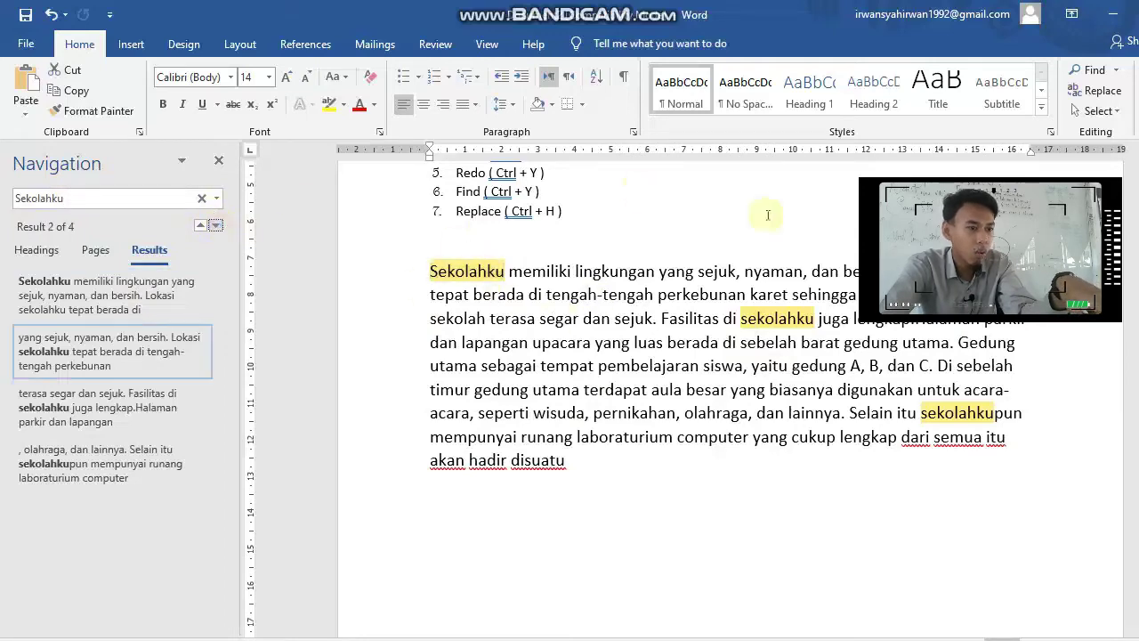
left_click(215, 226)
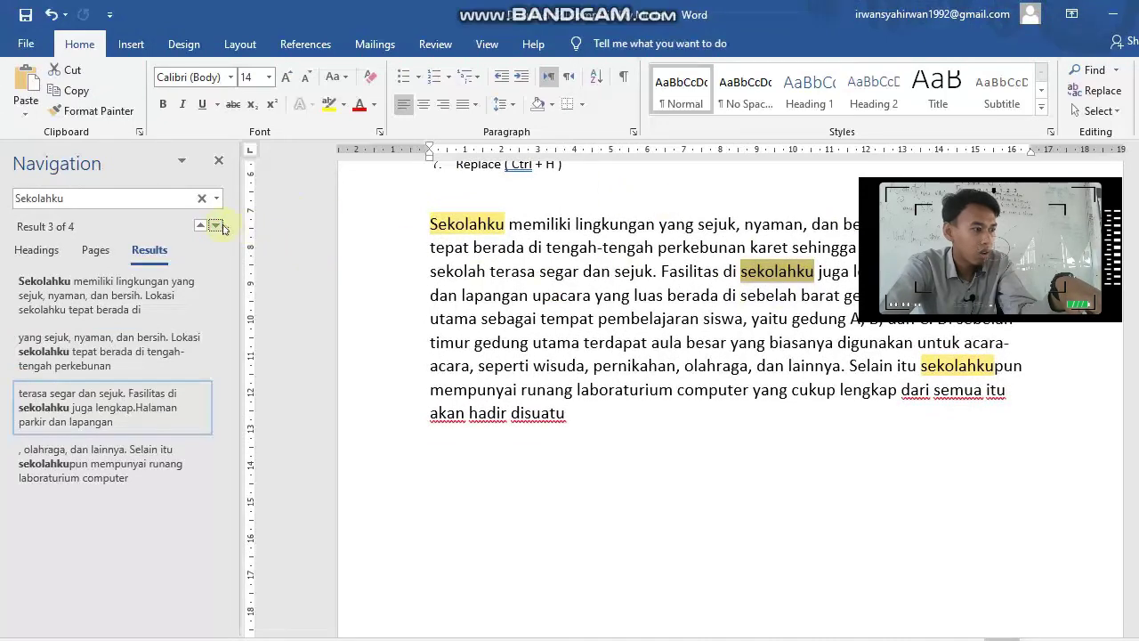
left_click(215, 226)
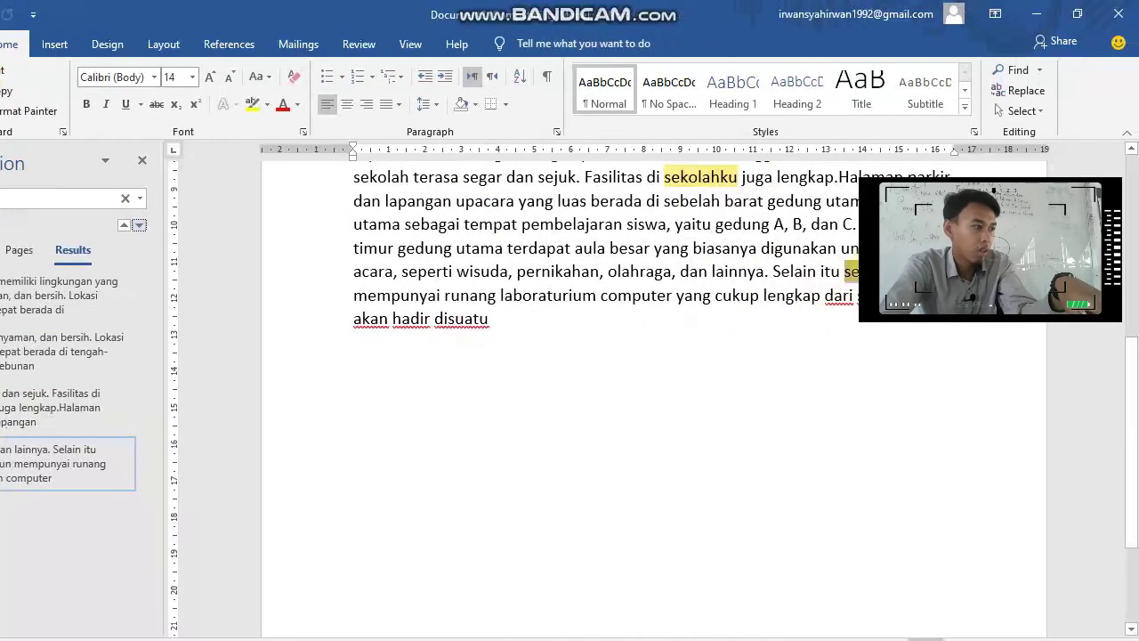
scroll(623, 401, "up", 5)
Search the document for the word "Siswa" instead
left_click(140, 199)
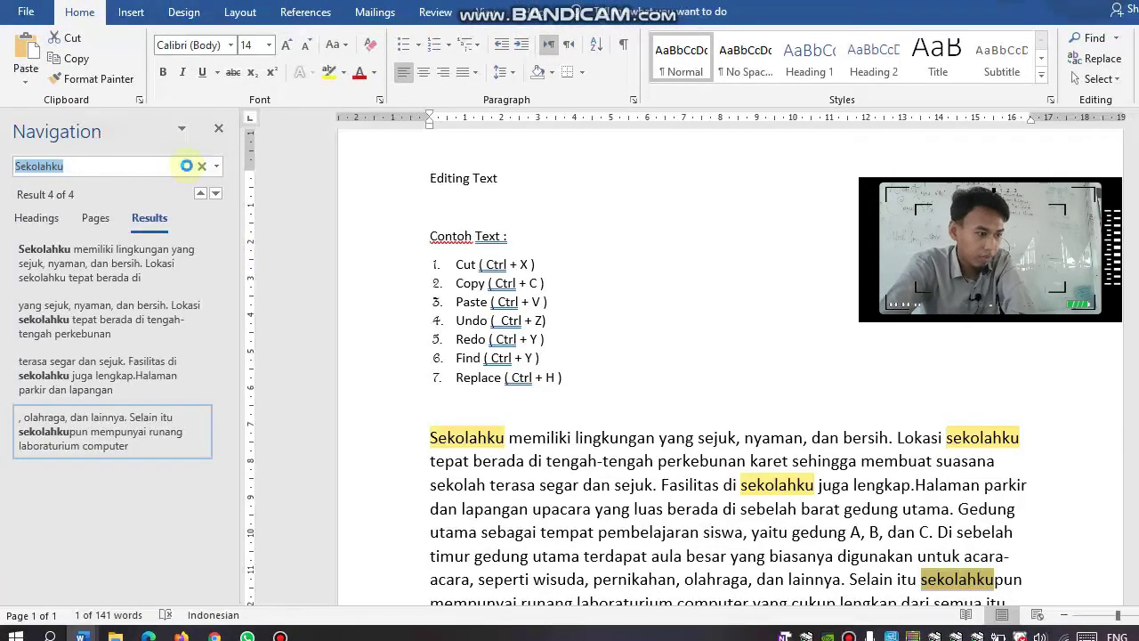
key("BackSpace")
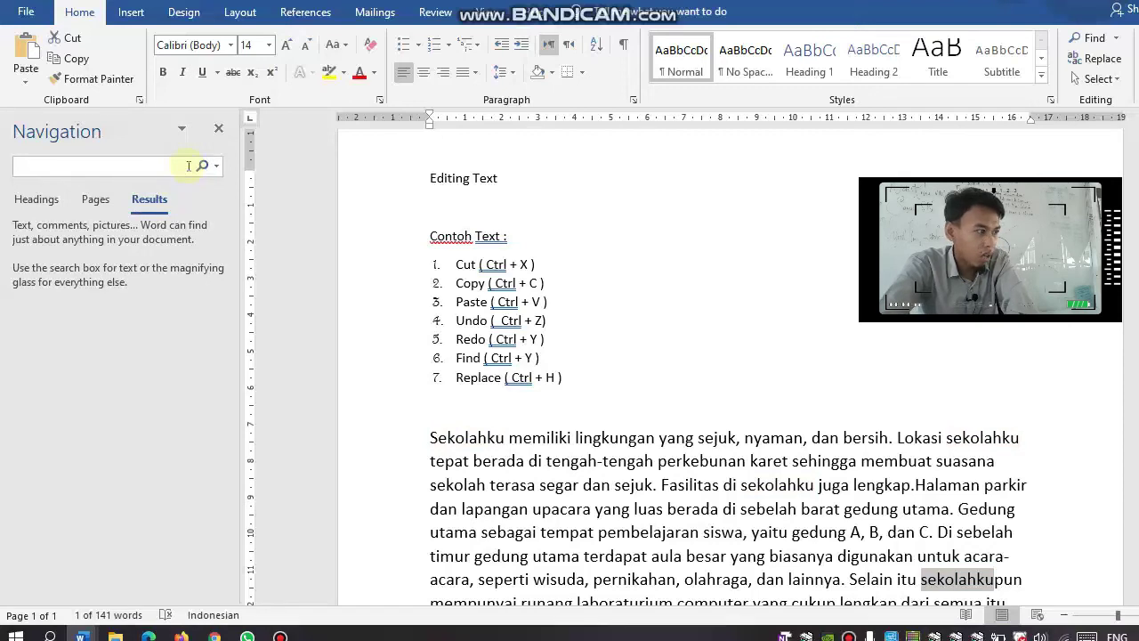
type("Siswa")
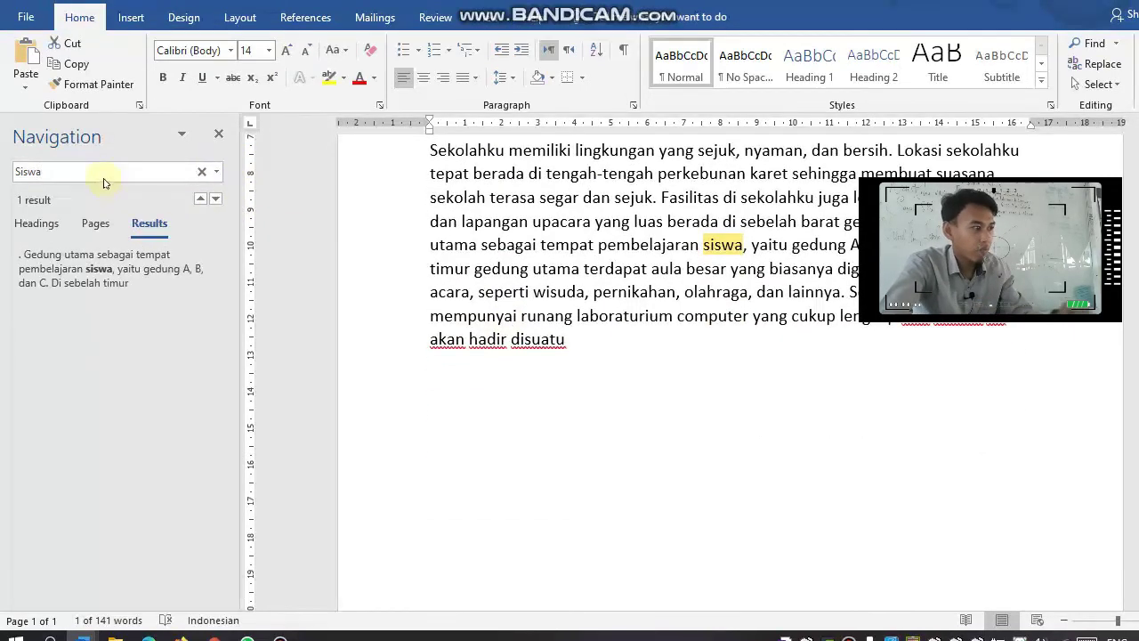
Search the document for "Yang", and end the search by clearing it and closing the Navigation pane
key("BackSpace")
key("BackSpace")
key("BackSpace")
key("BackSpace")
key("BackSpace")
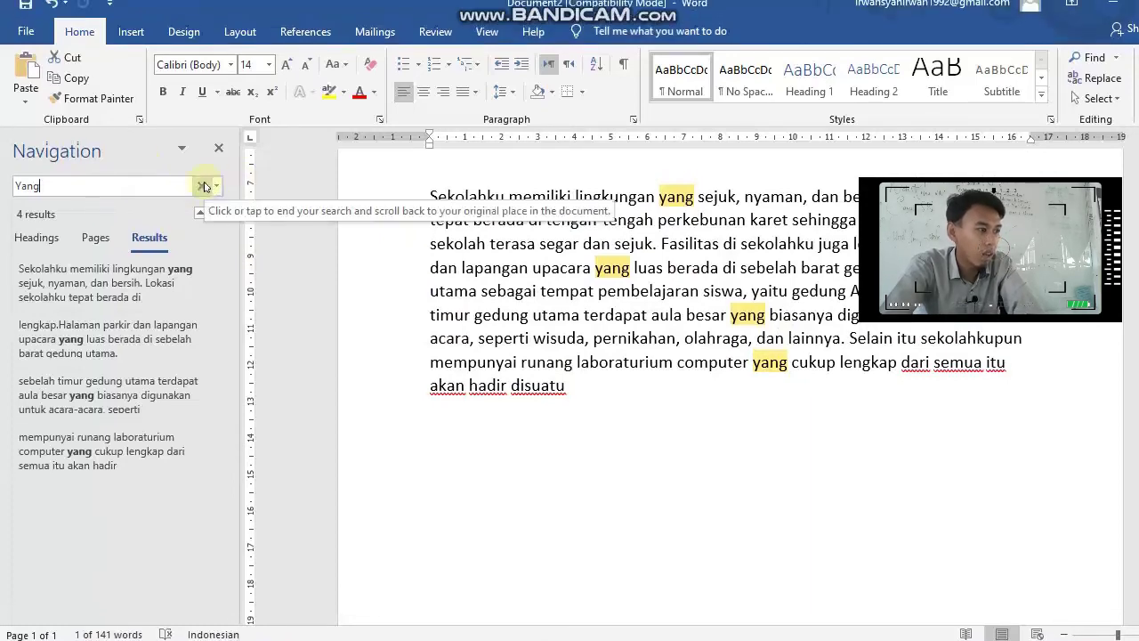
left_click(204, 185)
scroll(522, 287, "up", 3)
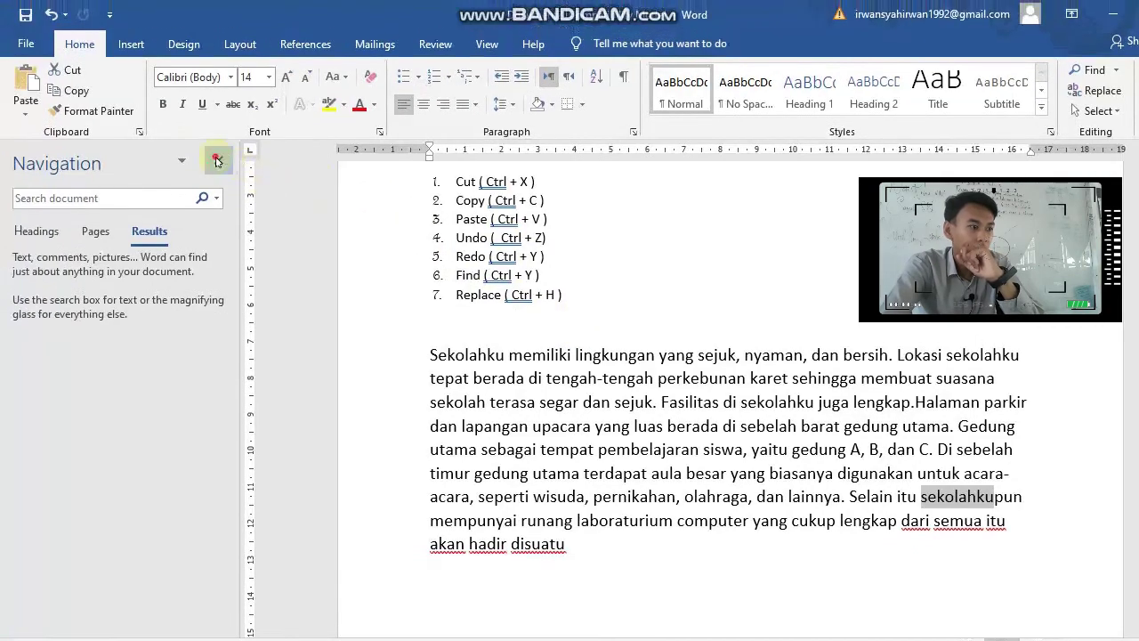
left_click(218, 160)
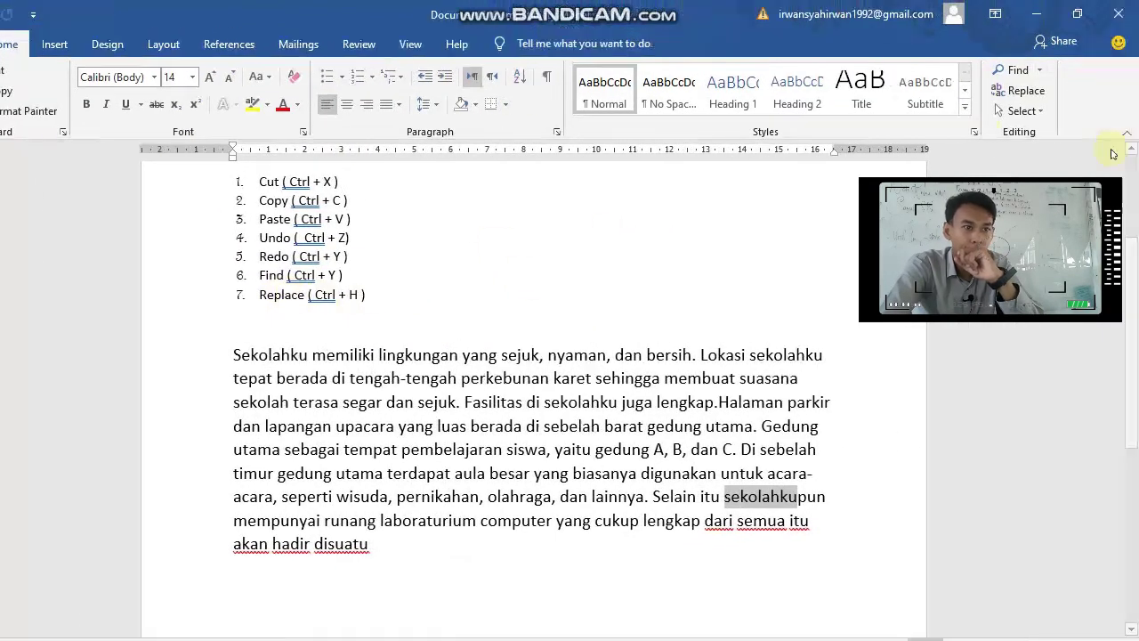
Set up a replacement of "sekolahku" with "Kantorku", and move the Find and Replace dialog clear of the paragraph
left_click(1018, 89)
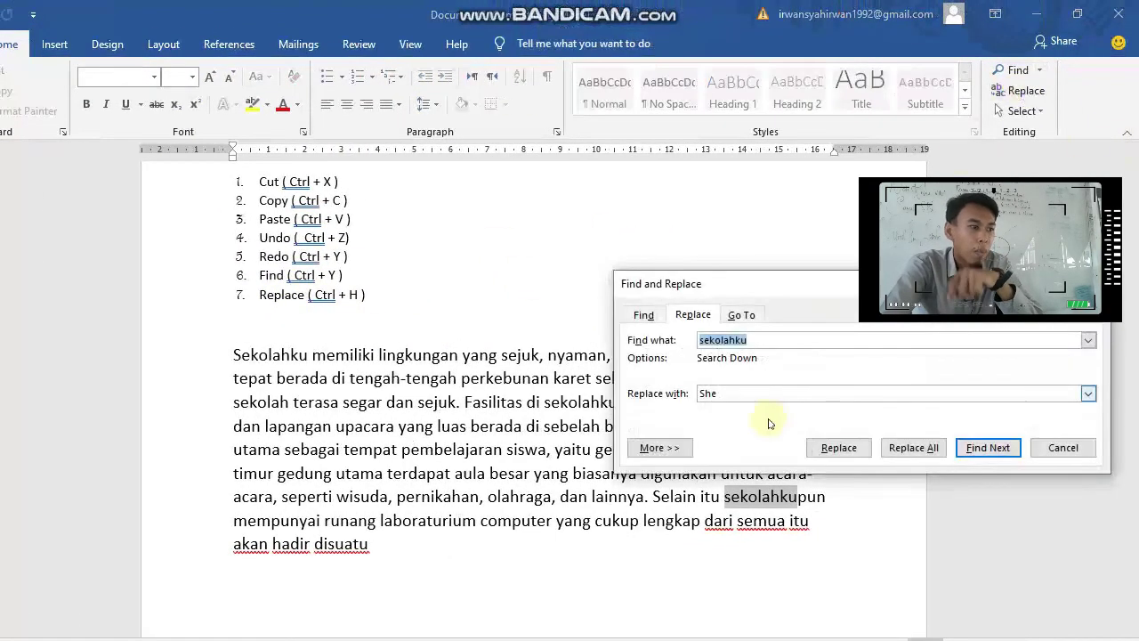
left_click(750, 344)
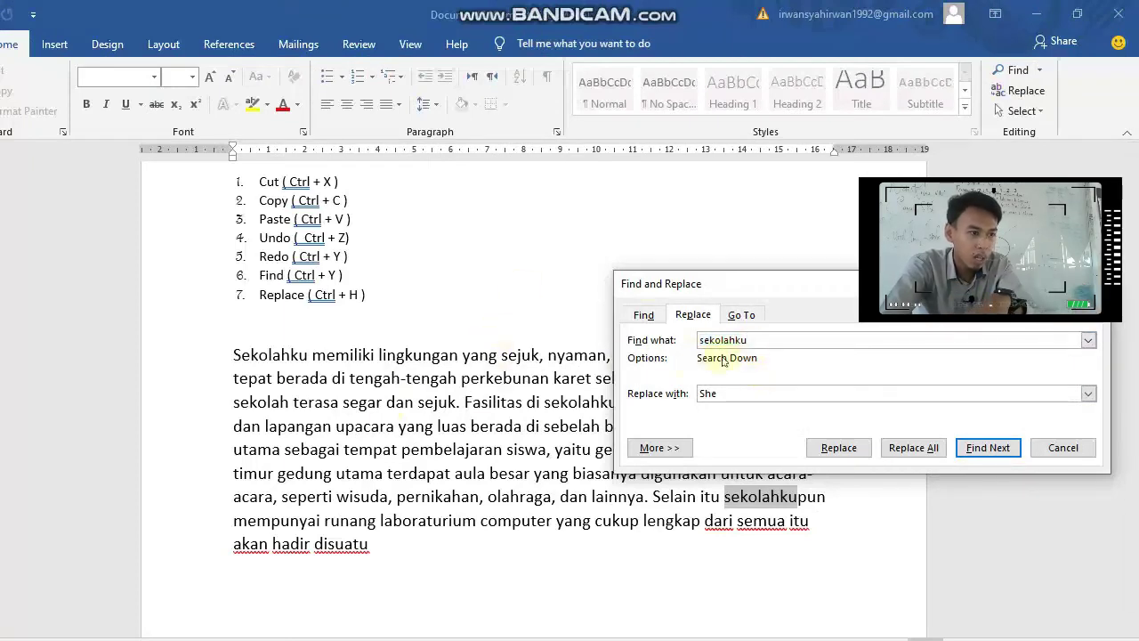
left_click(746, 393)
key("BackSpace")
key("BackSpace")
key("BackSpace")
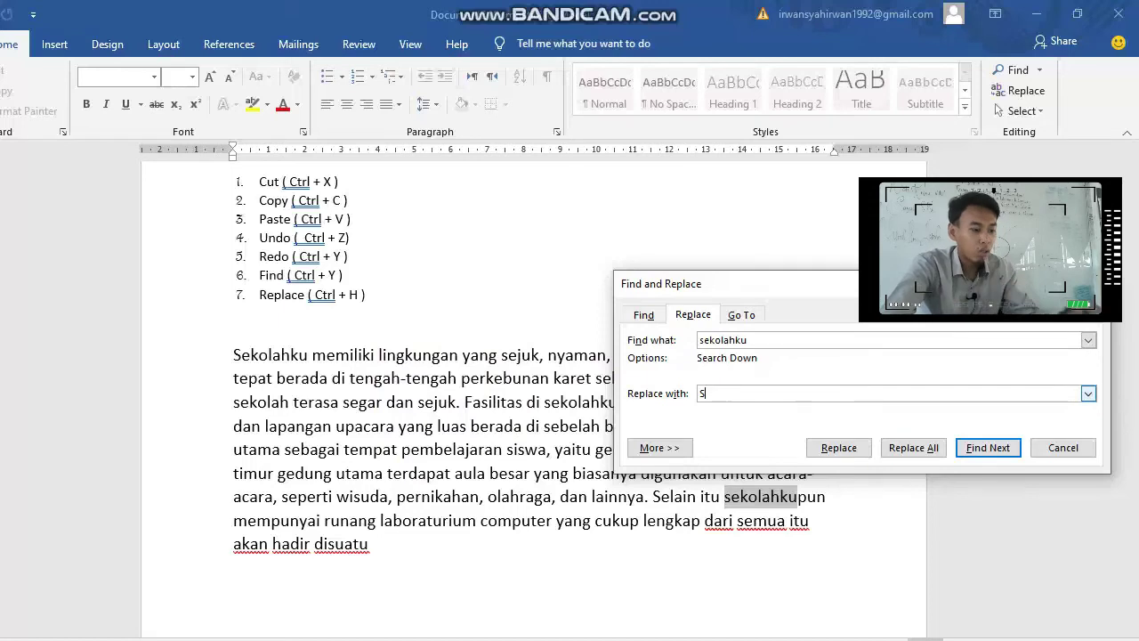
type("Kantor")
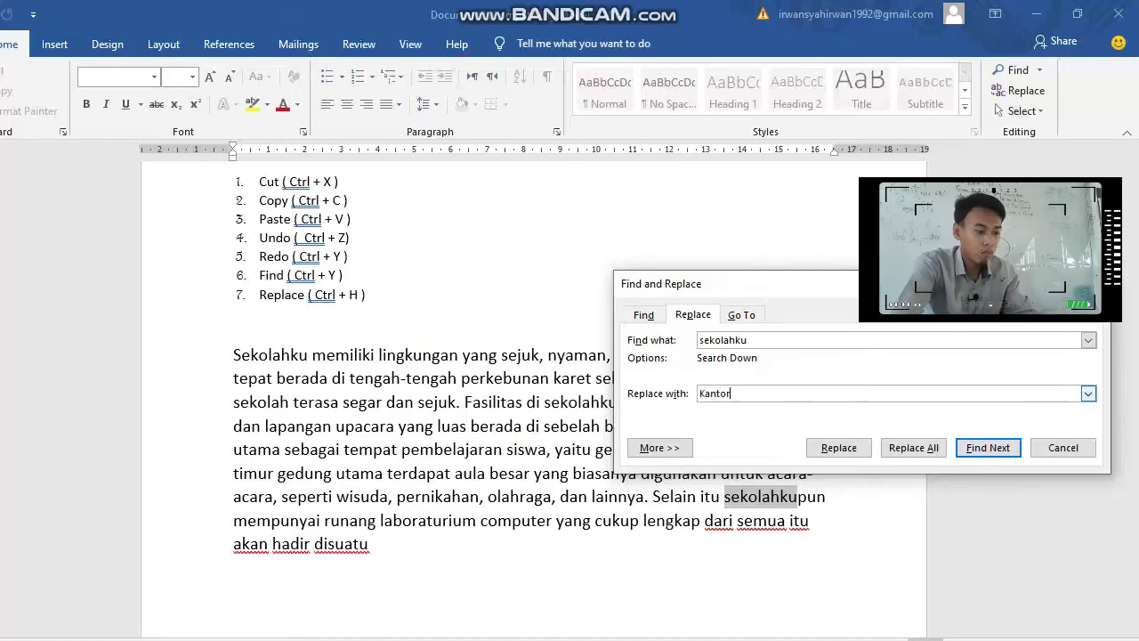
type("ku")
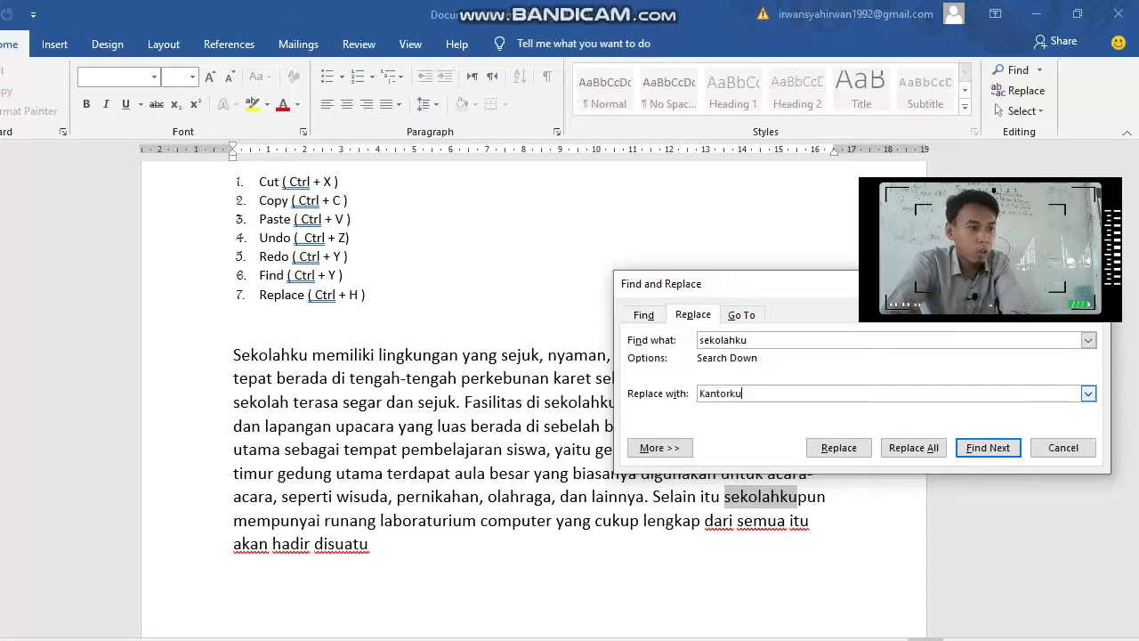
left_click(856, 285)
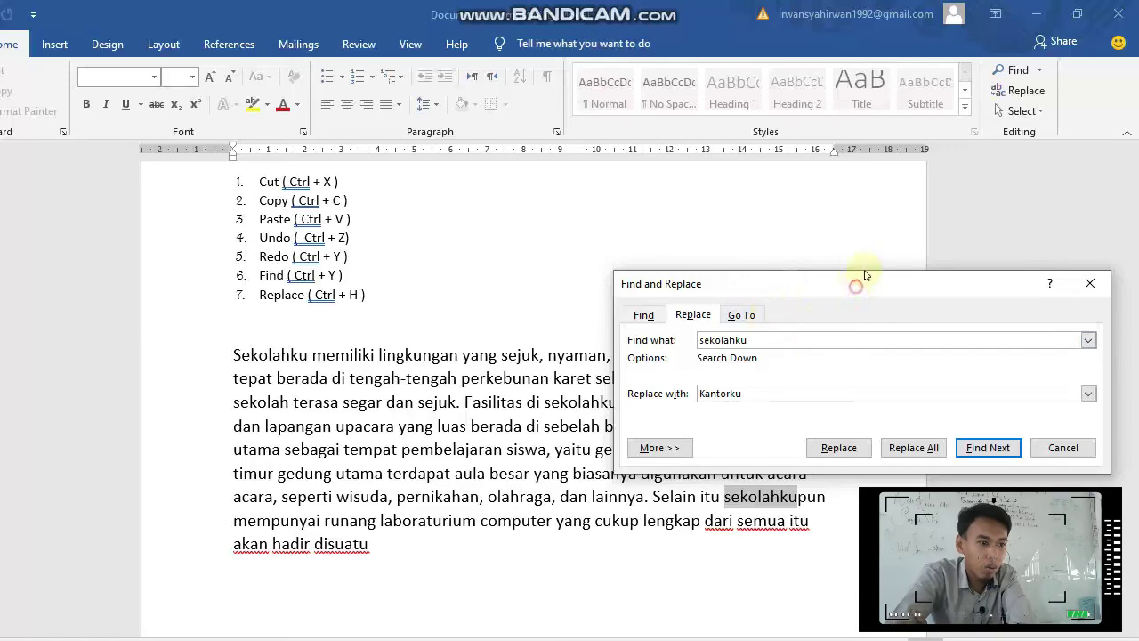
left_click_drag(864, 276, 926, 141)
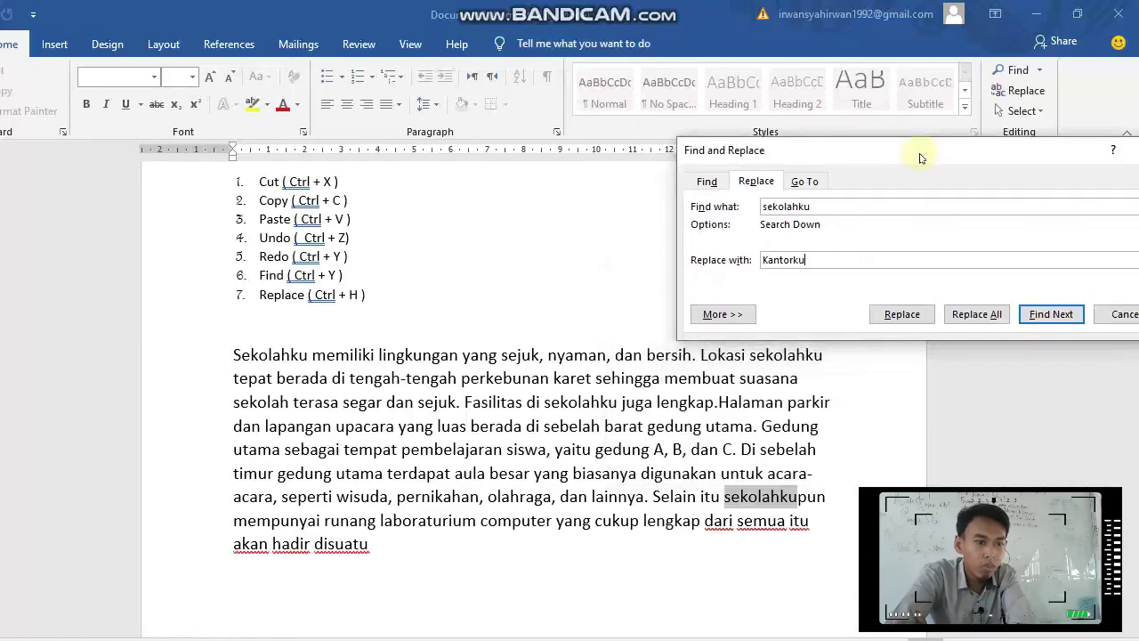
Replace every "sekolahku" in the paragraph with "Kantorku" one match at a time, searching from the document's beginning
left_click(1041, 312)
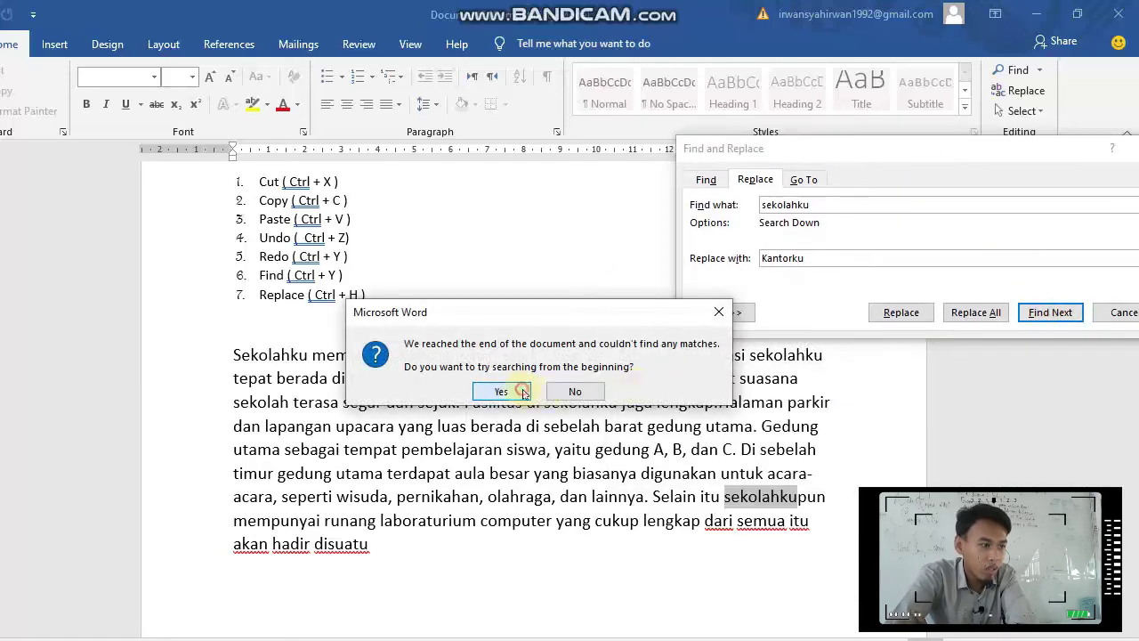
left_click(524, 392)
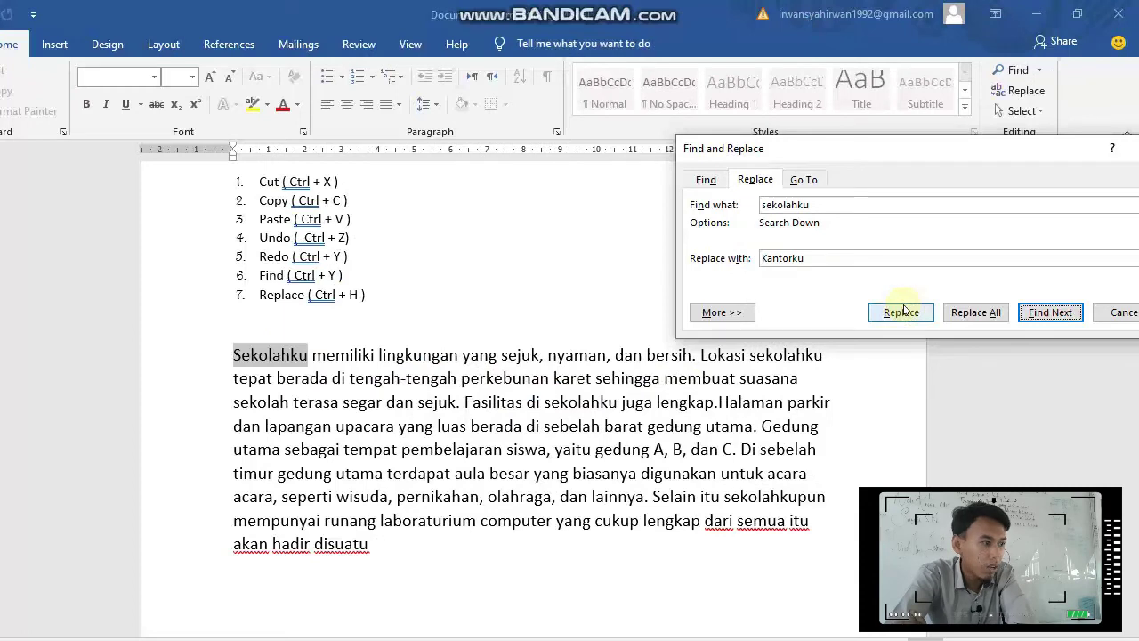
left_click(901, 312)
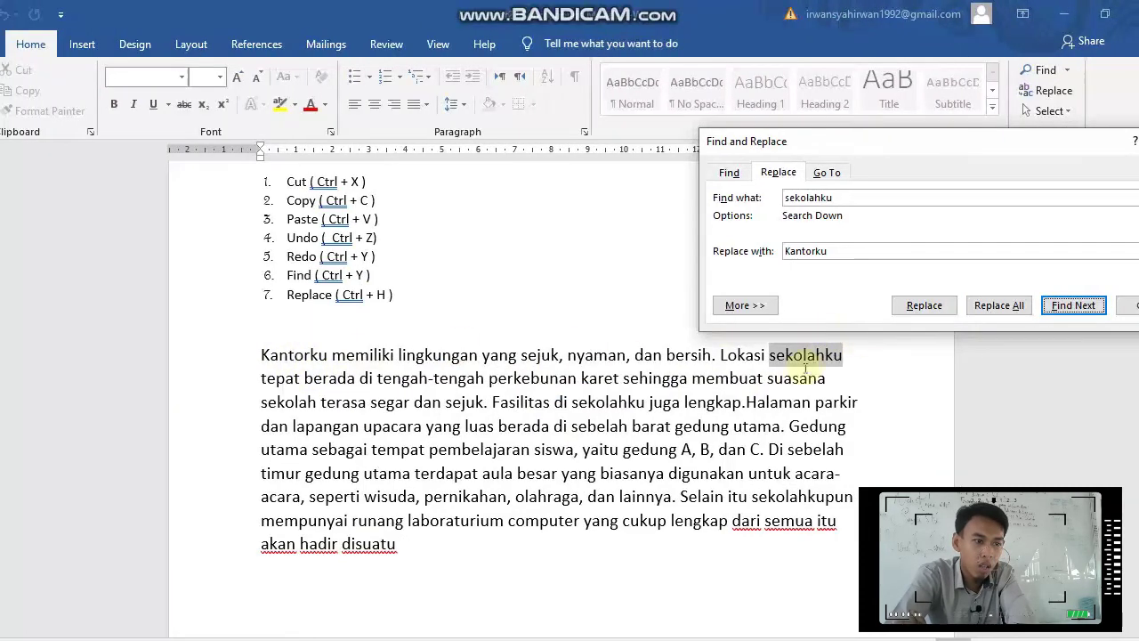
left_click(896, 305)
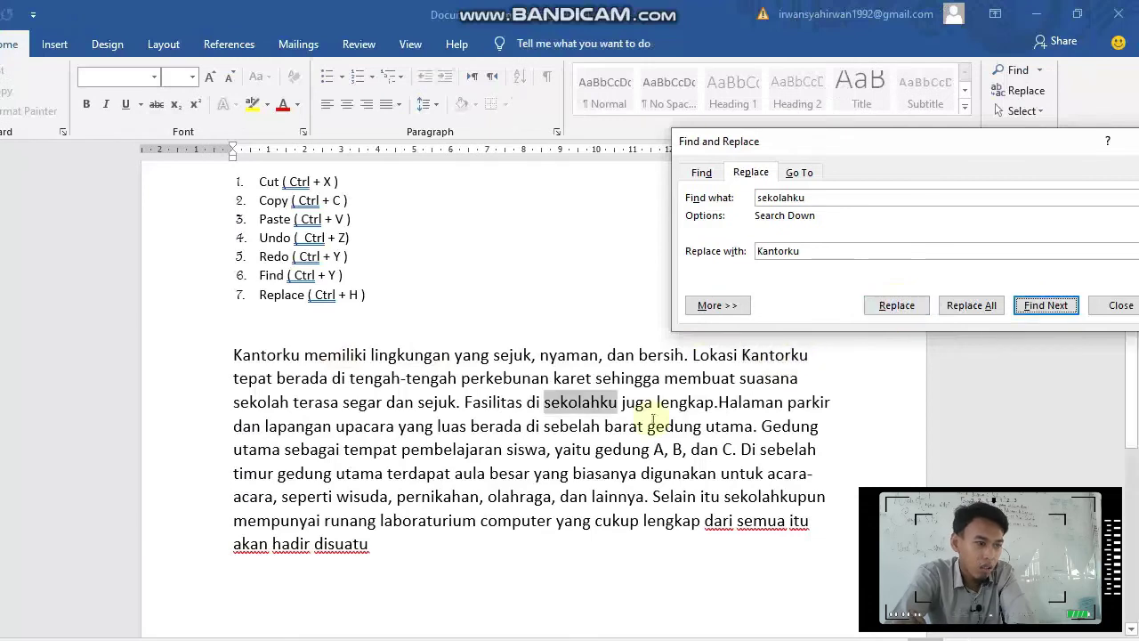
left_click(890, 305)
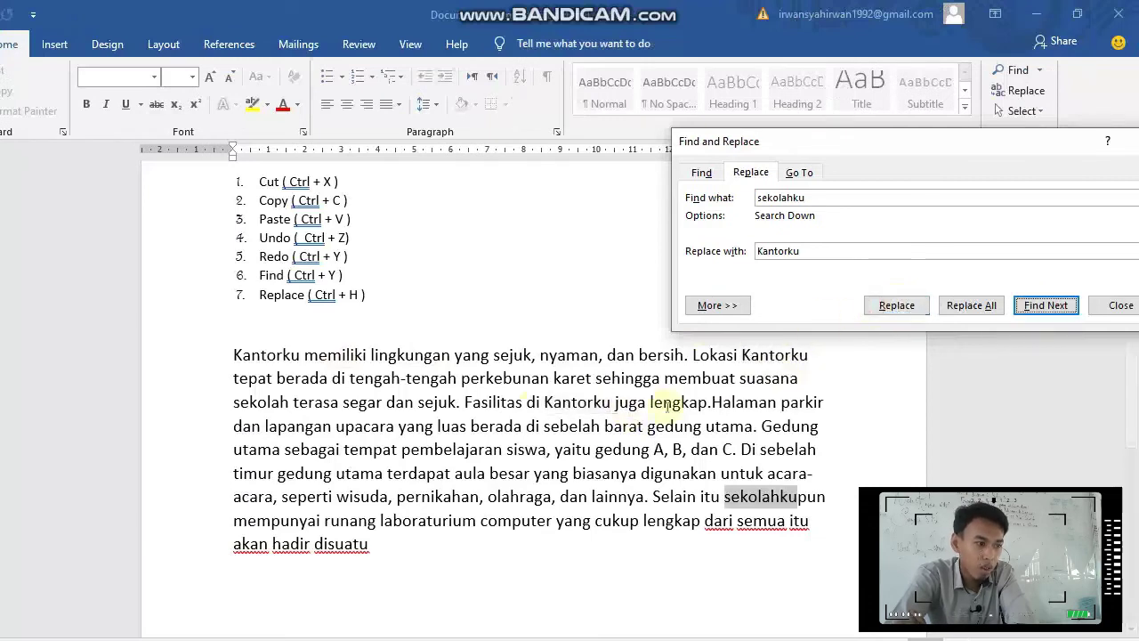
left_click(896, 275)
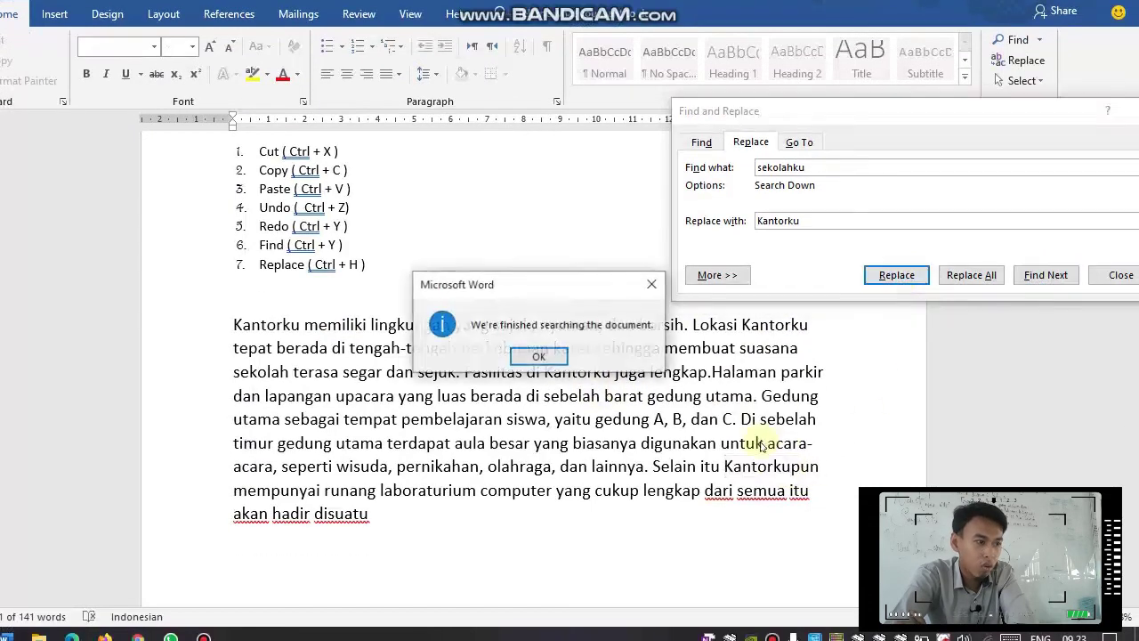
left_click(563, 357)
Set up a replacement of "yang" with "Sayang", and move the Find and Replace dialog clear of the paragraph
scroll(554, 354, "down", 4)
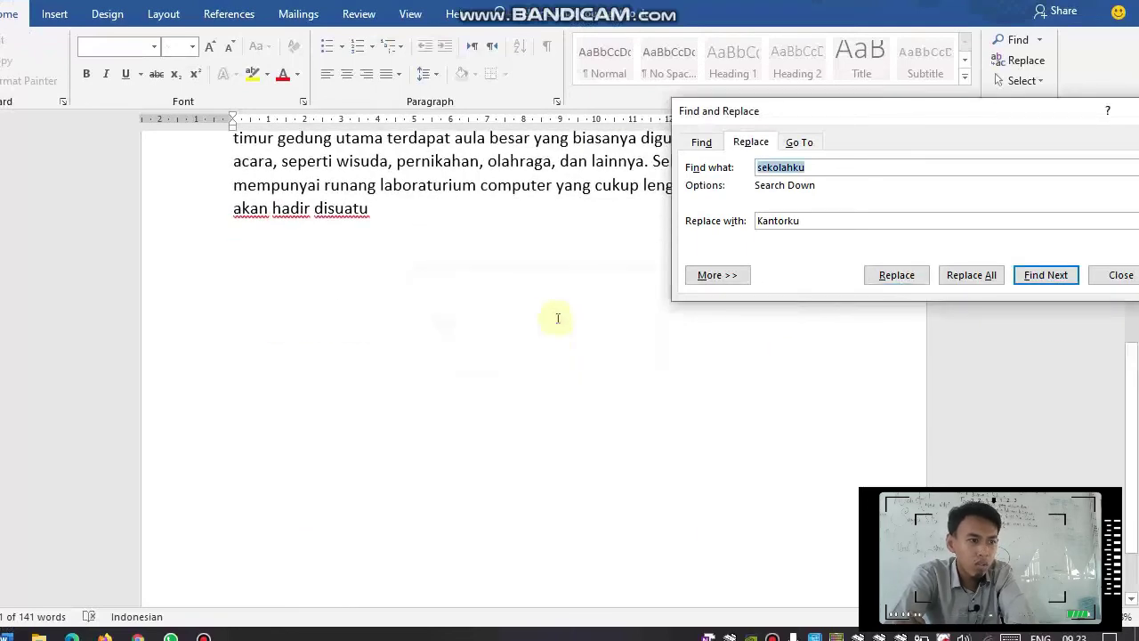
scroll(554, 317, "up", 1)
scroll(554, 312, "up", 1)
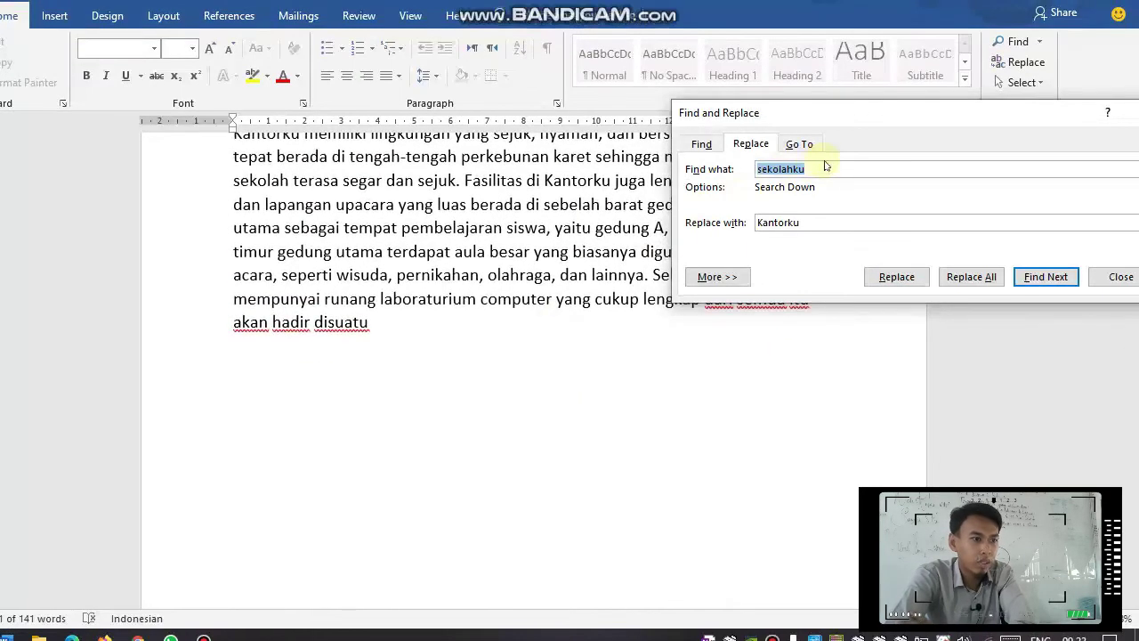
type("yang")
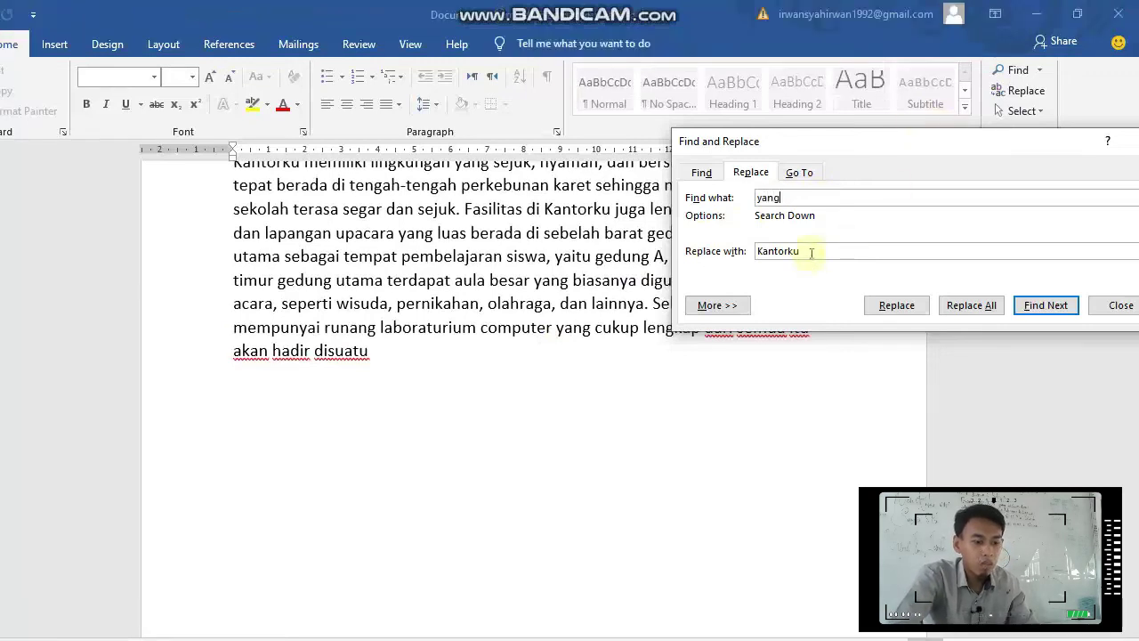
left_click(812, 253)
key("BackSpace")
key("BackSpace")
key("BackSpace")
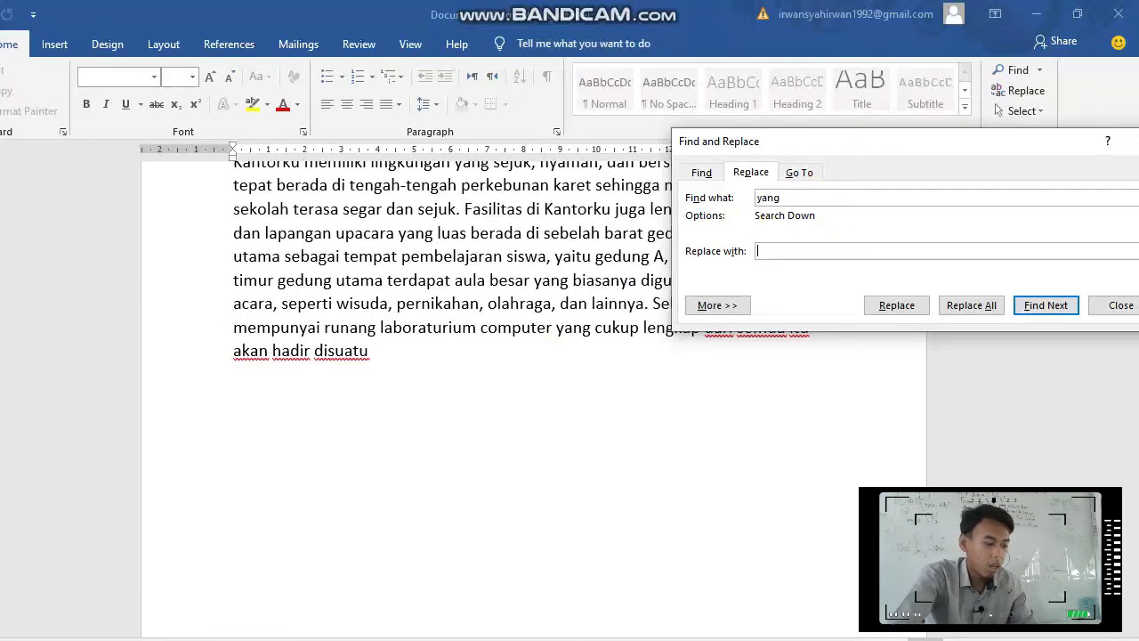
type("Say")
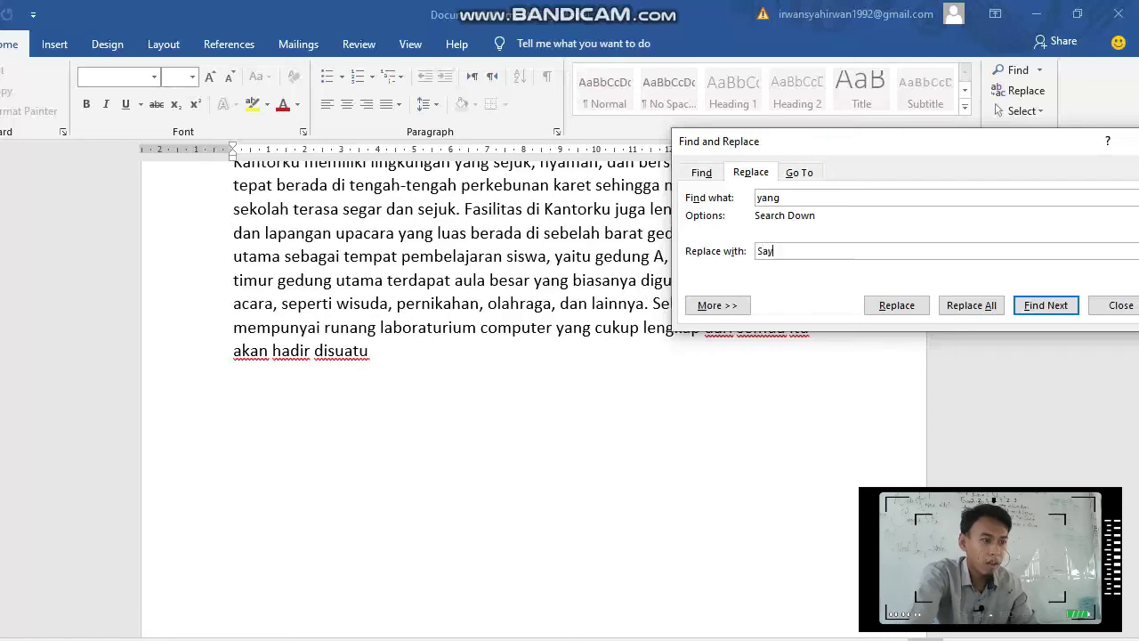
type("ang")
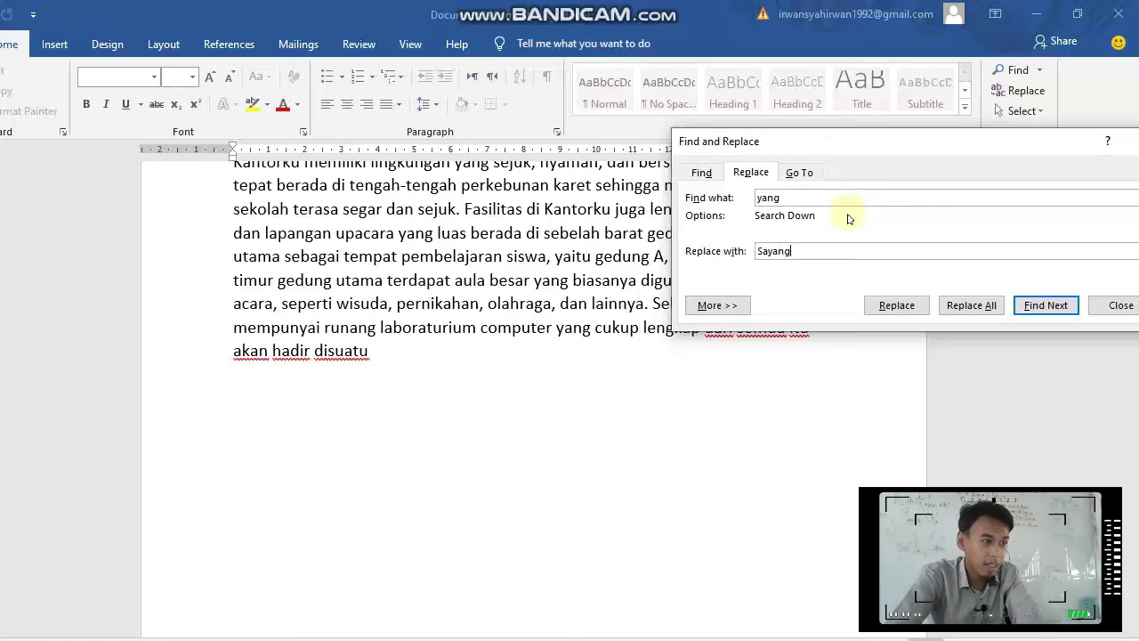
left_click_drag(783, 140, 826, 60)
Replace all occurrences of "yang" with "Sayang" at once, including from the document's beginning, and check the replaced words in the paragraph
left_click(1094, 233)
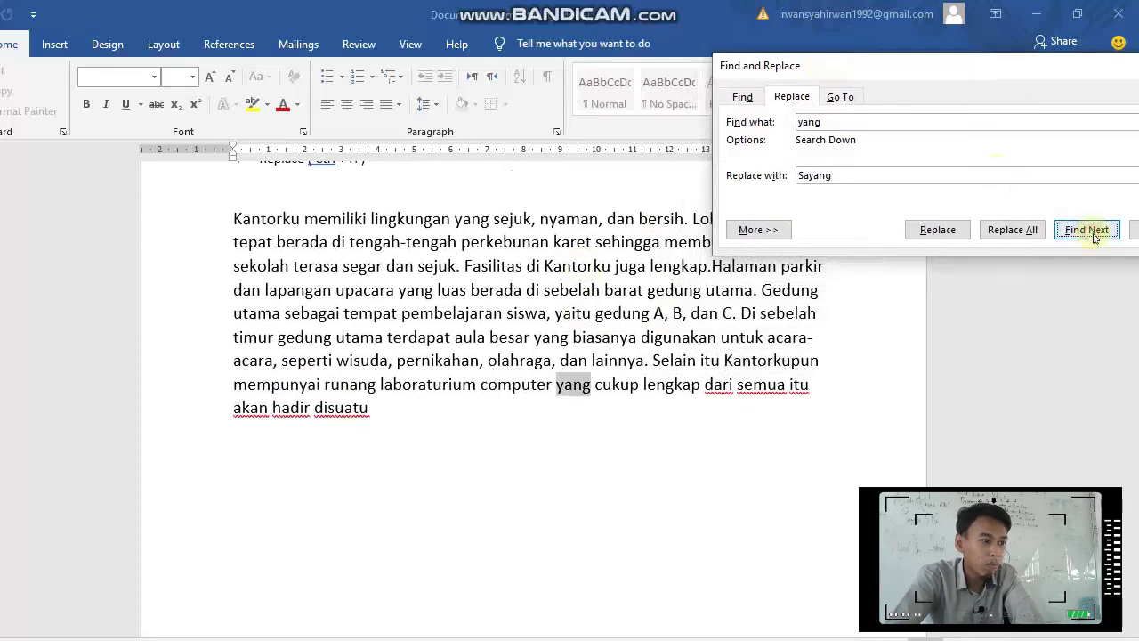
left_click(1023, 231)
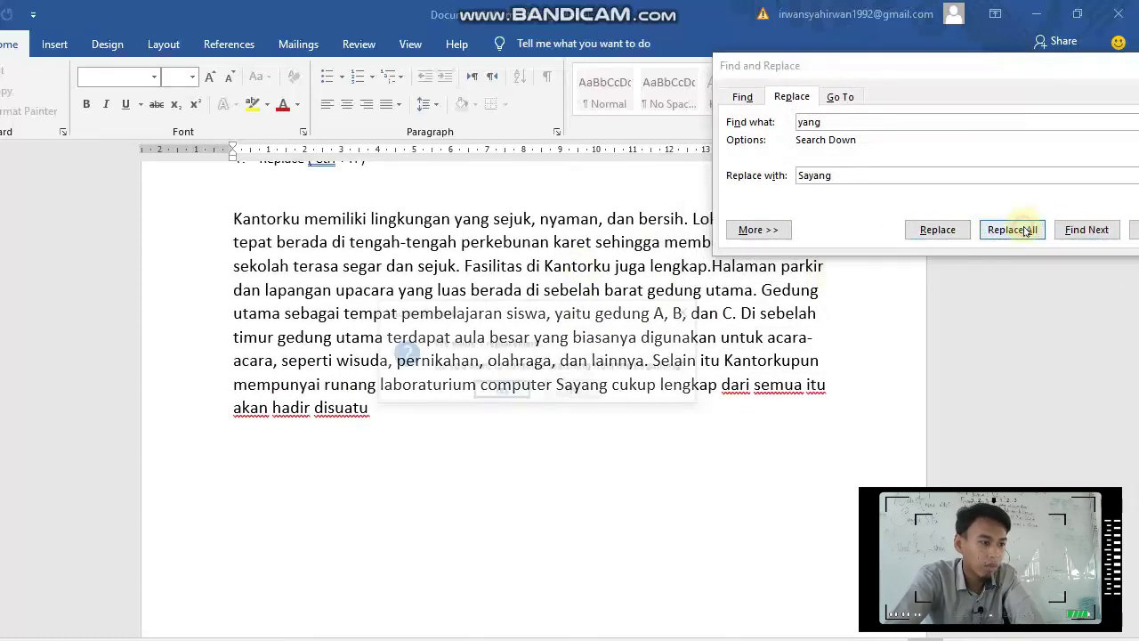
left_click(503, 393)
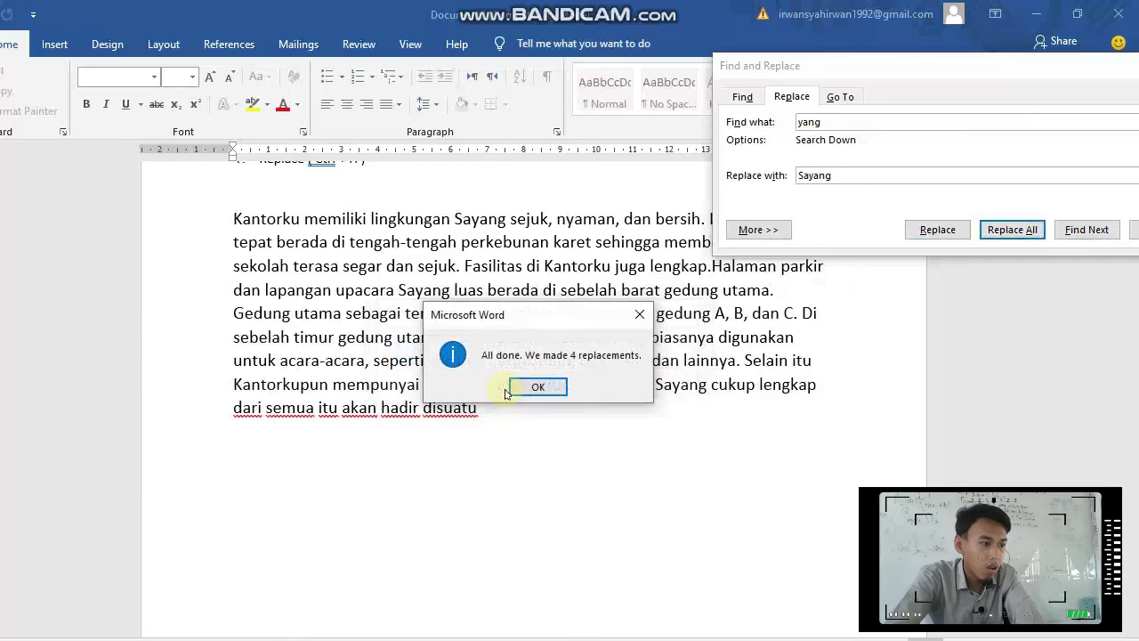
left_click(515, 389)
scroll(544, 358, "up", 2)
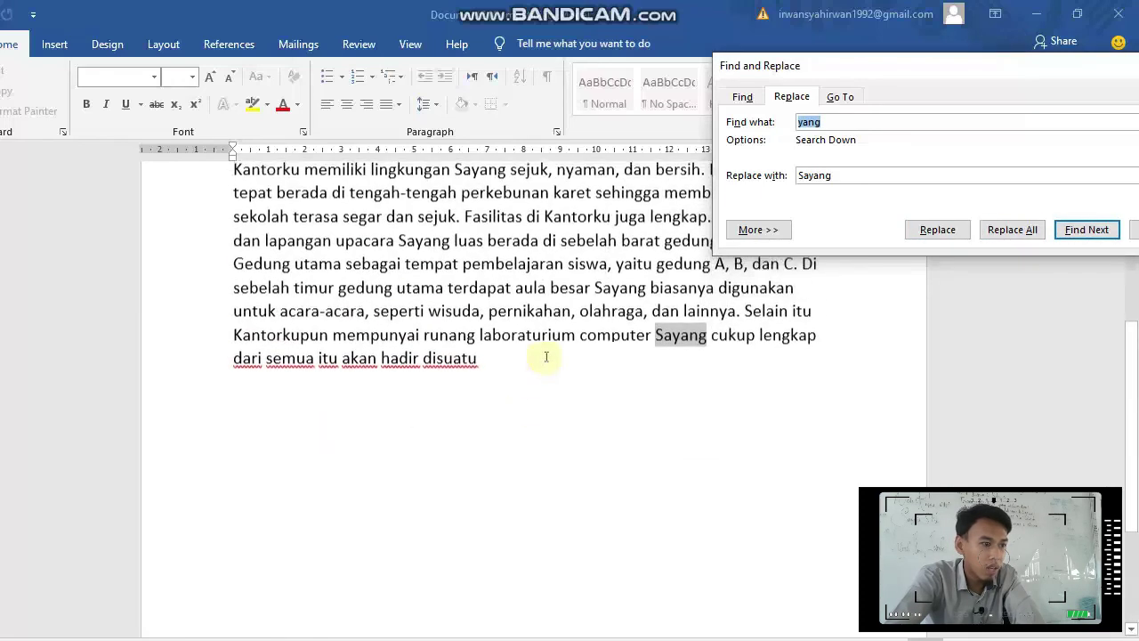
left_click(691, 346)
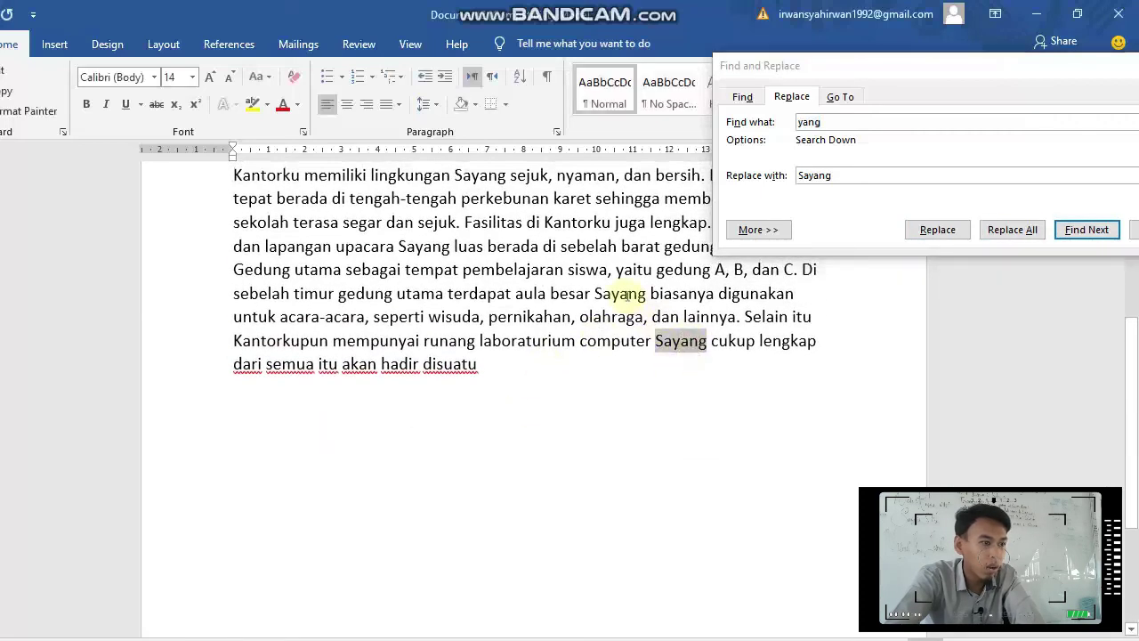
left_click(626, 294)
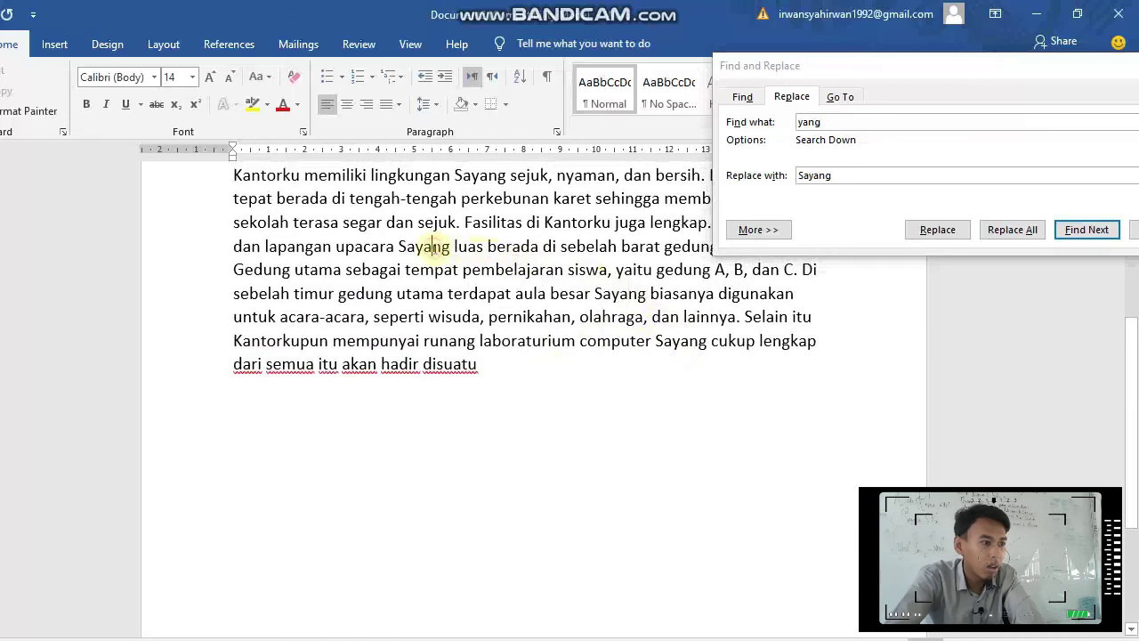